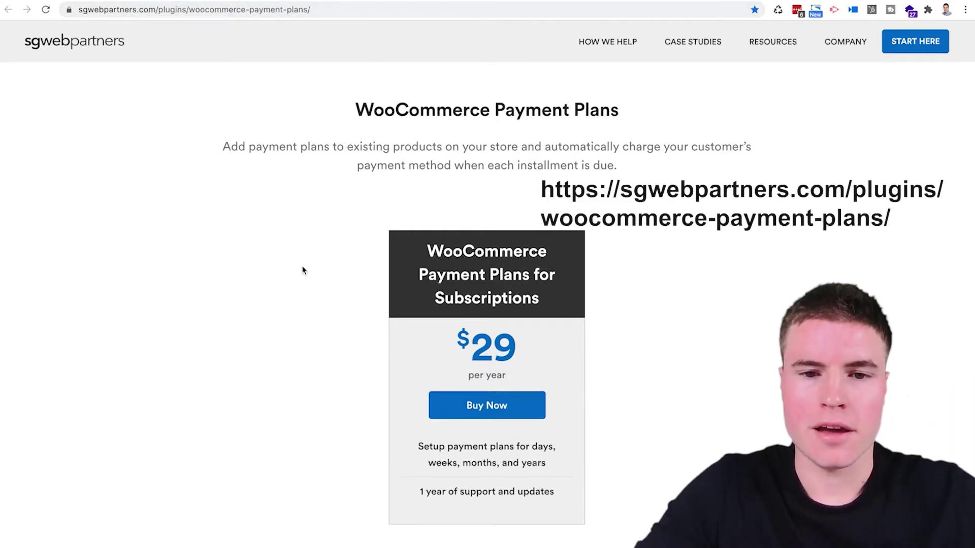
- Add the Payment Plans plugin to the cart on the SG Web Partners site
{"action": "scroll", "coordinate": [457, 398], "scroll_direction": "down", "scroll_amount": 2}
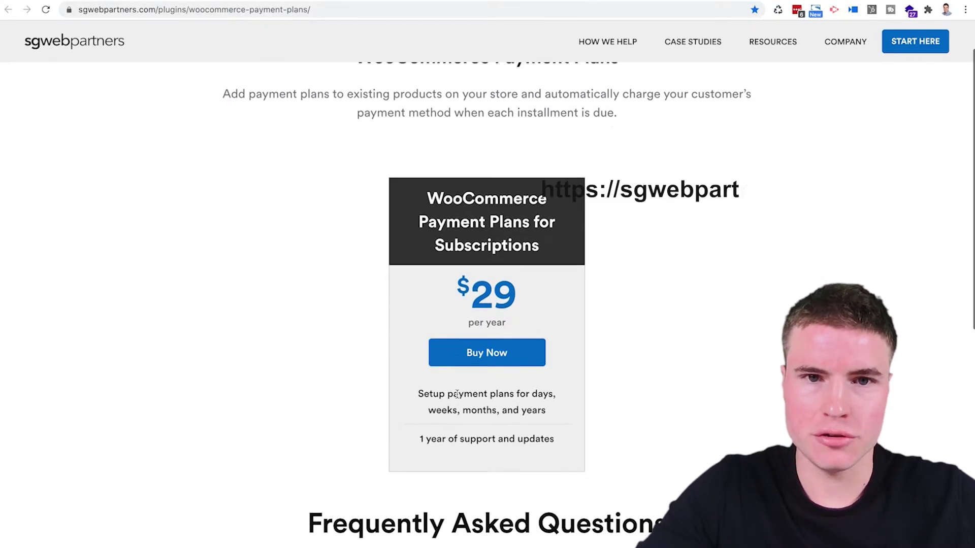
{"action": "scroll", "coordinate": [490, 396], "scroll_direction": "up", "scroll_amount": 1}
{"action": "left_click", "coordinate": [496, 390]}
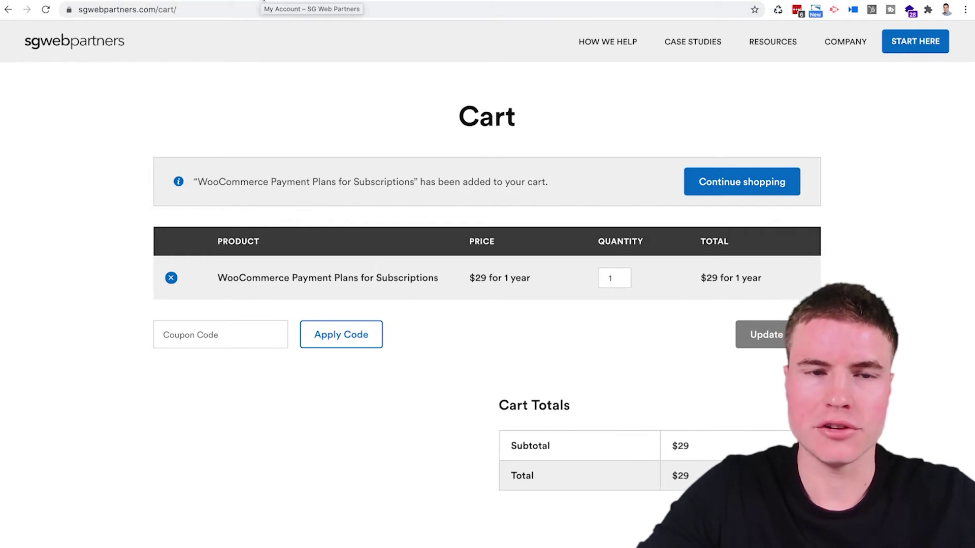
- Check the plugin download under My Account, then view the WooCommerce Subscriptions page ($199.00/year)
{"action": "left_click", "coordinate": [264, 0]}
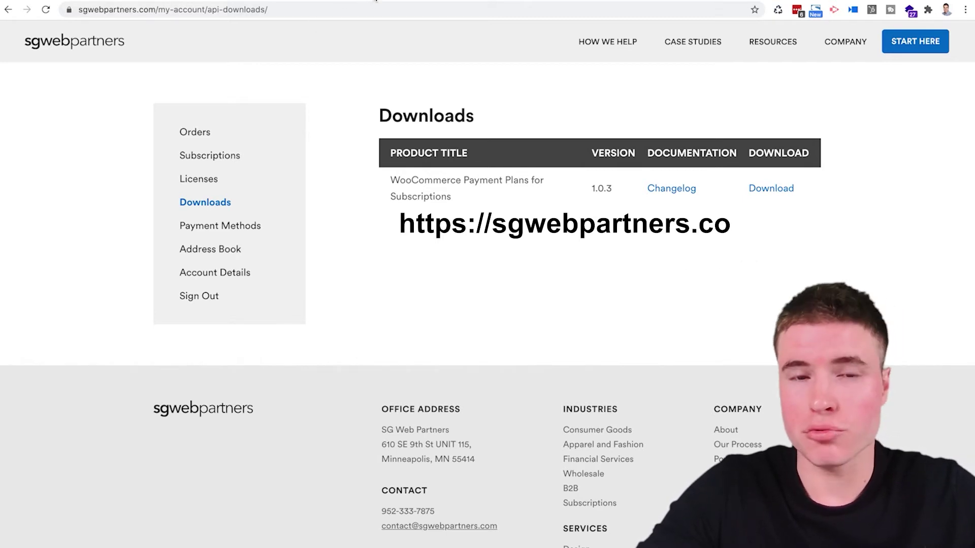
{"action": "left_click", "coordinate": [376, 1]}
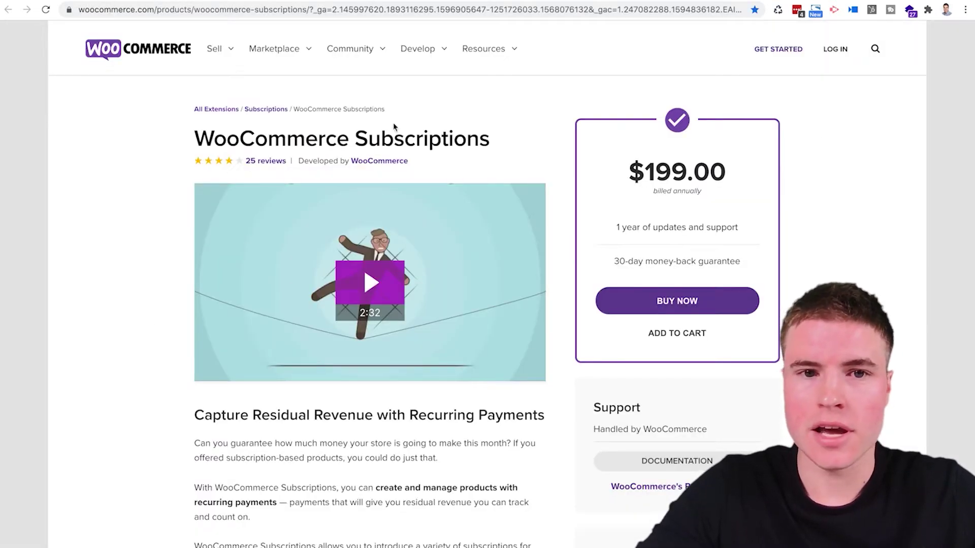
{"action": "left_click", "coordinate": [274, 48]}
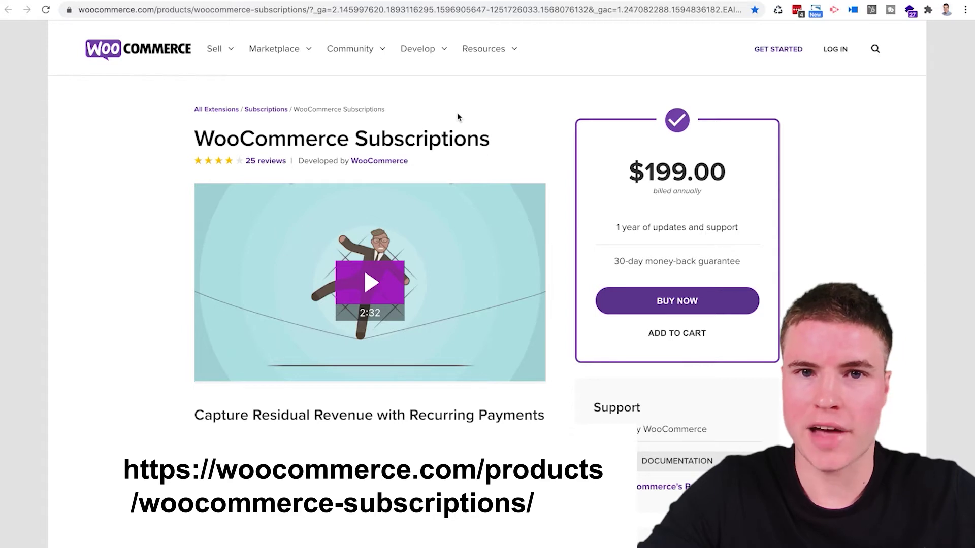
- Go to Plugins > Add New in the WordPress admin and reveal the .zip upload form
{"action": "left_click", "coordinate": [514, 1]}
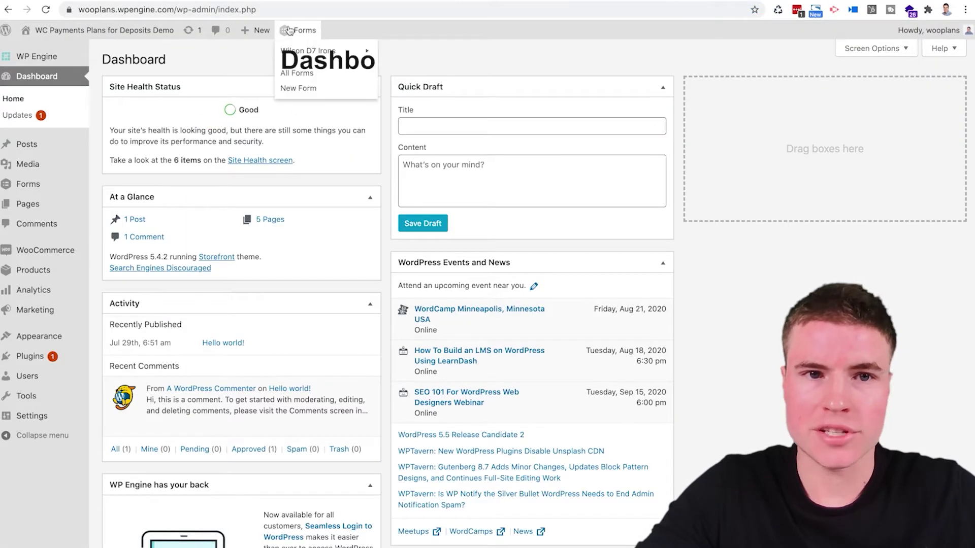
{"action": "mouse_move", "coordinate": [49, 364]}
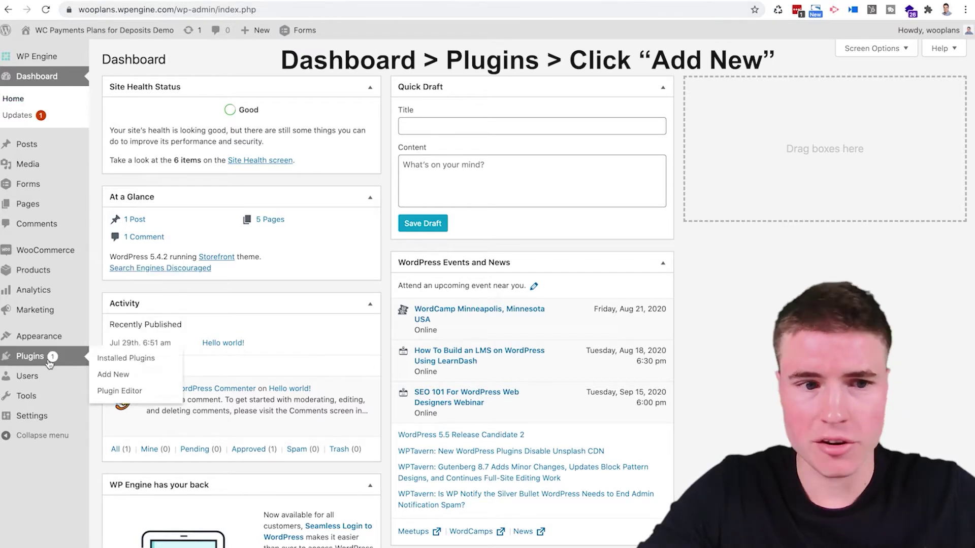
{"action": "left_click", "coordinate": [118, 376]}
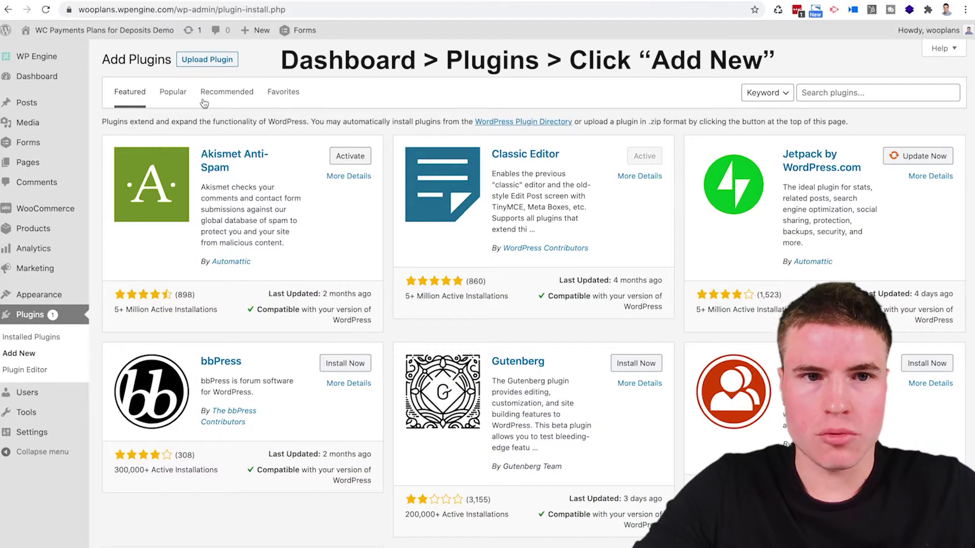
{"action": "left_click", "coordinate": [219, 63]}
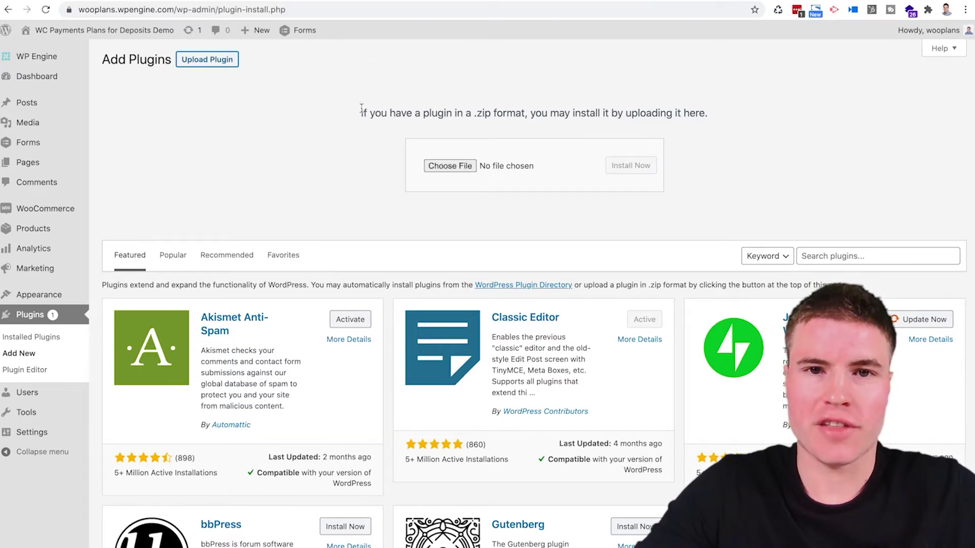
{"action": "mouse_move", "coordinate": [43, 211]}
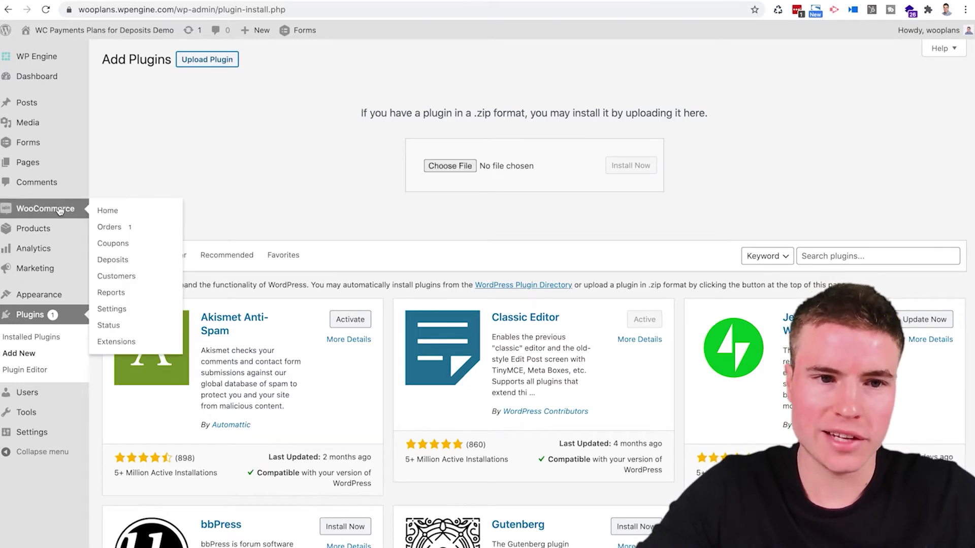
- Show WooCommerce Settings on the Deposits tab with Button Text, Roles and Renewals options
{"action": "left_click", "coordinate": [107, 311]}
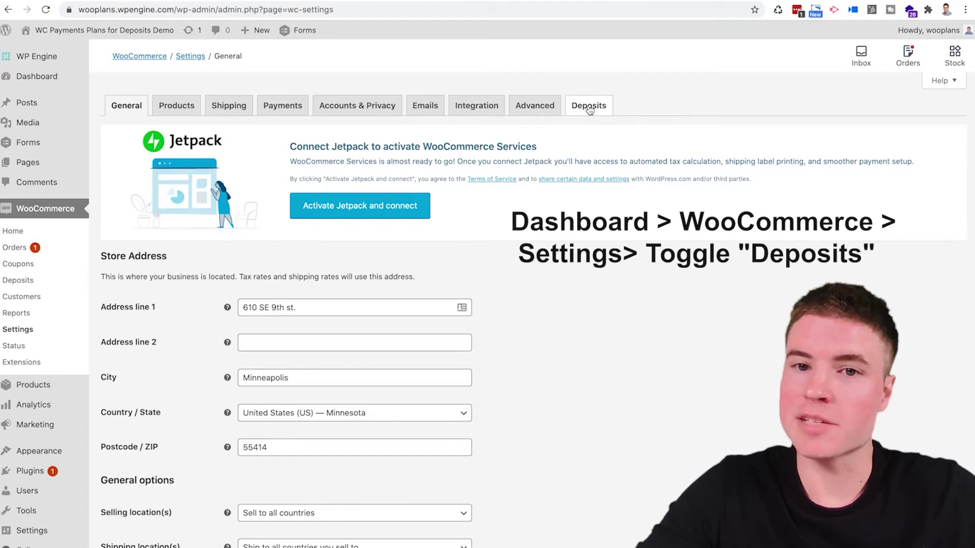
{"action": "left_click", "coordinate": [588, 110]}
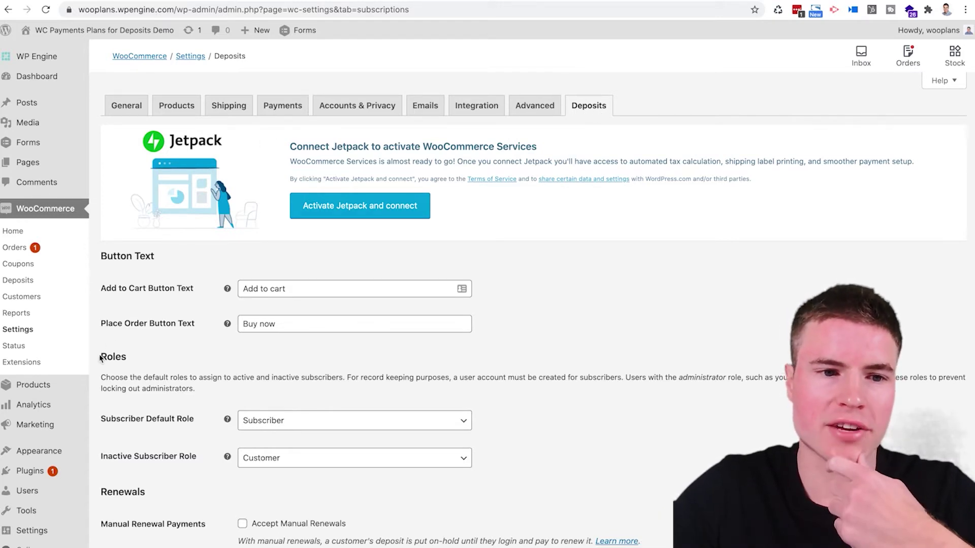
{"action": "mouse_move", "coordinate": [74, 391]}
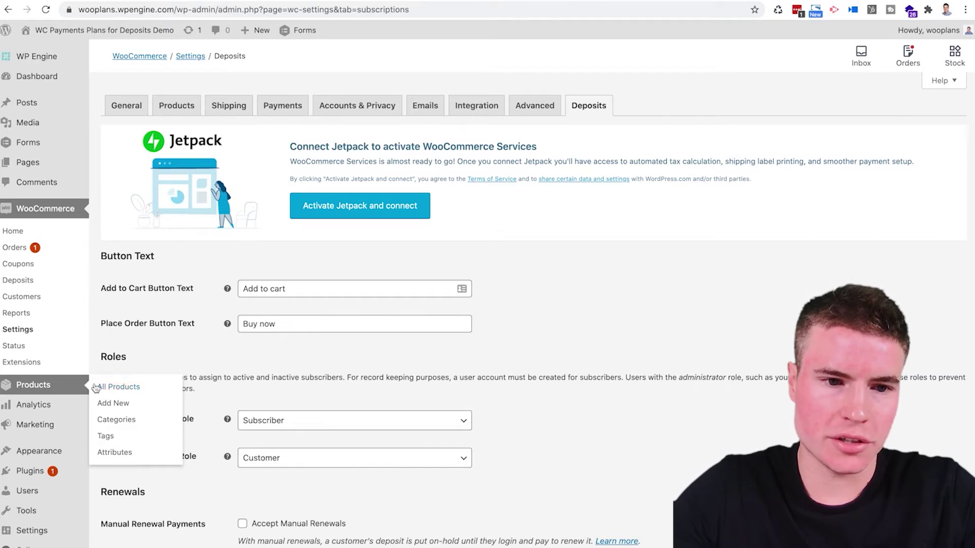
- Edit Retro Sneakers and add a monthly deposit plan in its Product data Deposits tab
{"action": "left_click", "coordinate": [117, 386]}
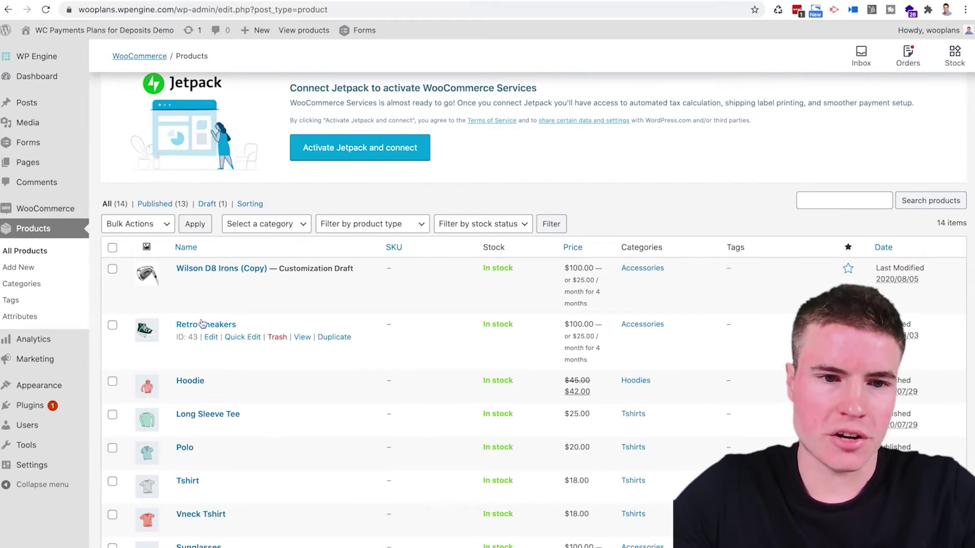
{"action": "left_click", "coordinate": [211, 339]}
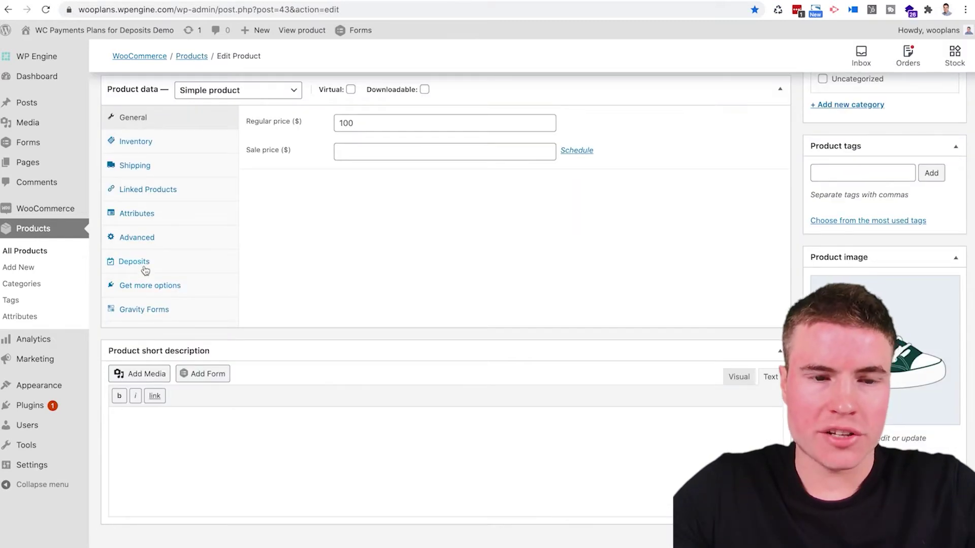
{"action": "left_click", "coordinate": [123, 262]}
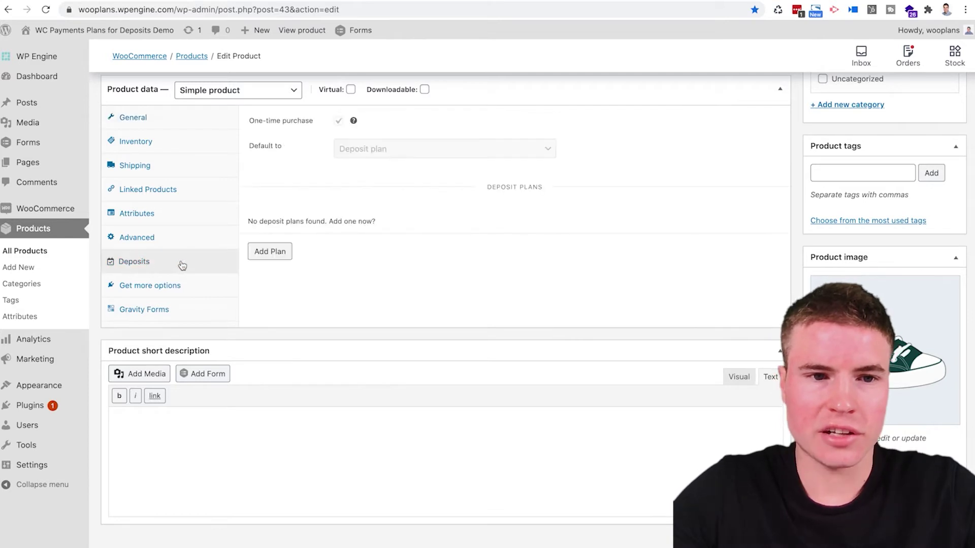
{"action": "left_click", "coordinate": [283, 256]}
{"action": "scroll", "coordinate": [283, 256], "scroll_direction": "down", "scroll_amount": 3}
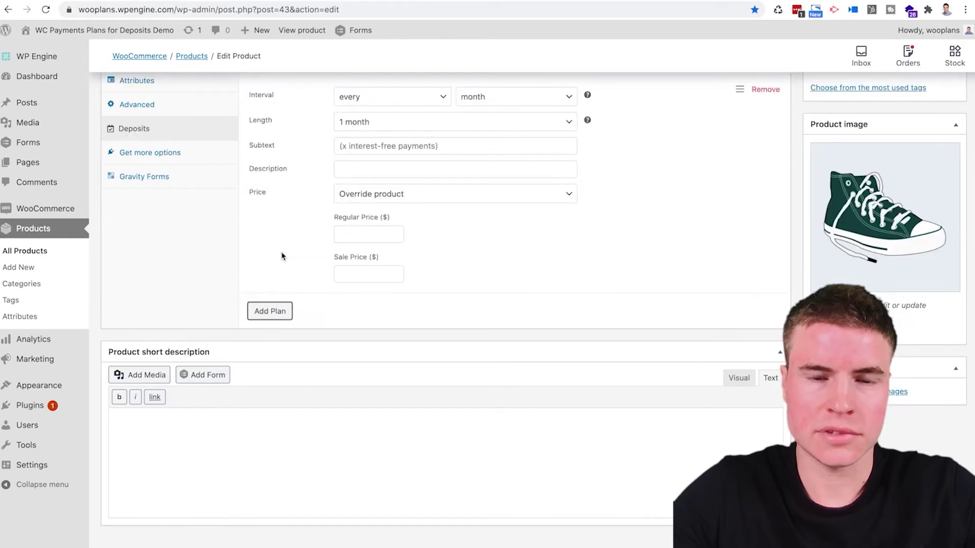
{"action": "scroll", "coordinate": [283, 257], "scroll_direction": "up", "scroll_amount": 3}
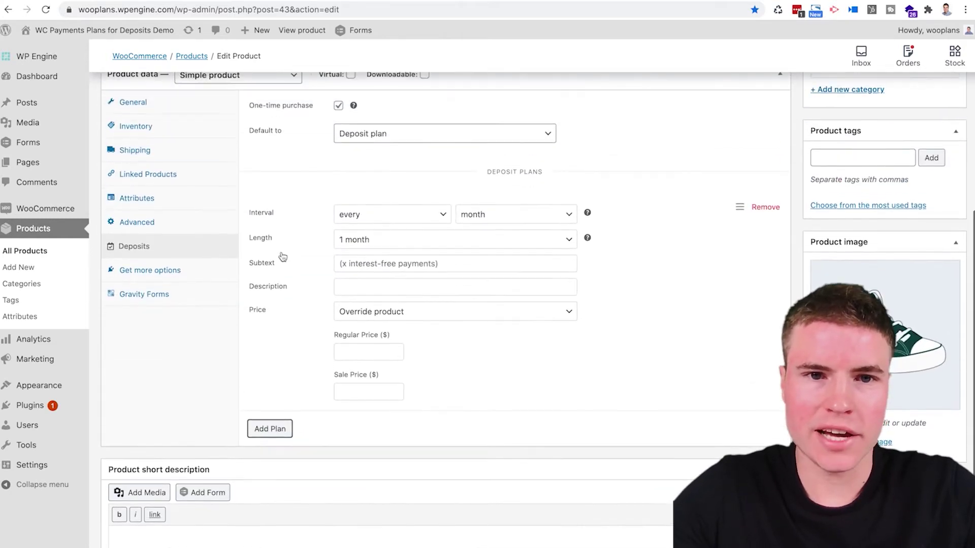
- Set the deposit plan to 4 months at a $25.00 regular price and update Retro Sneakers
{"action": "left_click", "coordinate": [355, 248]}
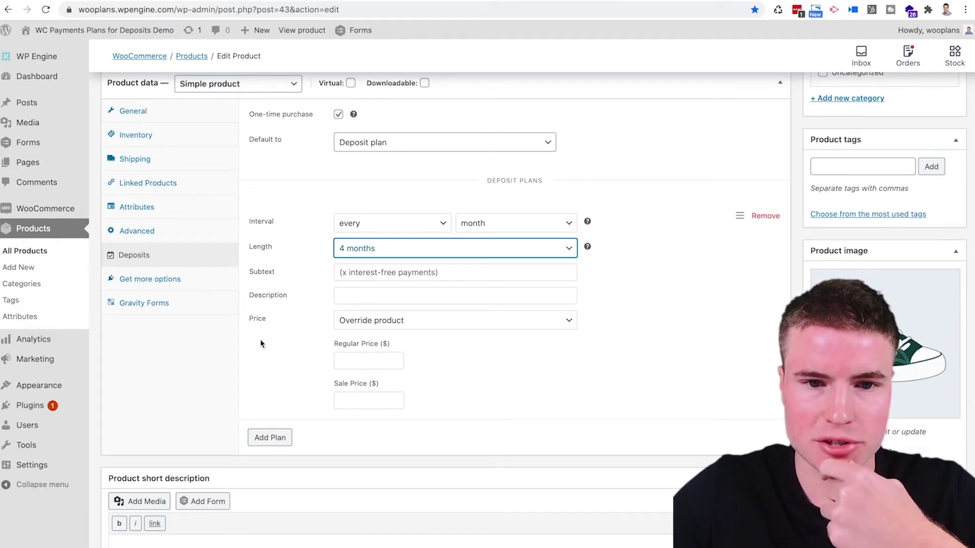
{"action": "left_click", "coordinate": [373, 360]}
{"action": "type", "text": "25"}
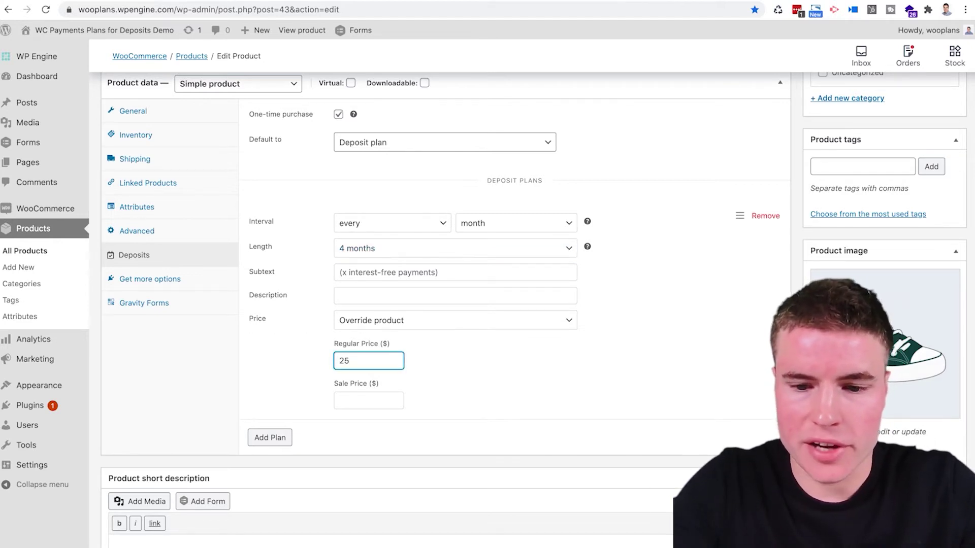
{"action": "type", "text": ".00"}
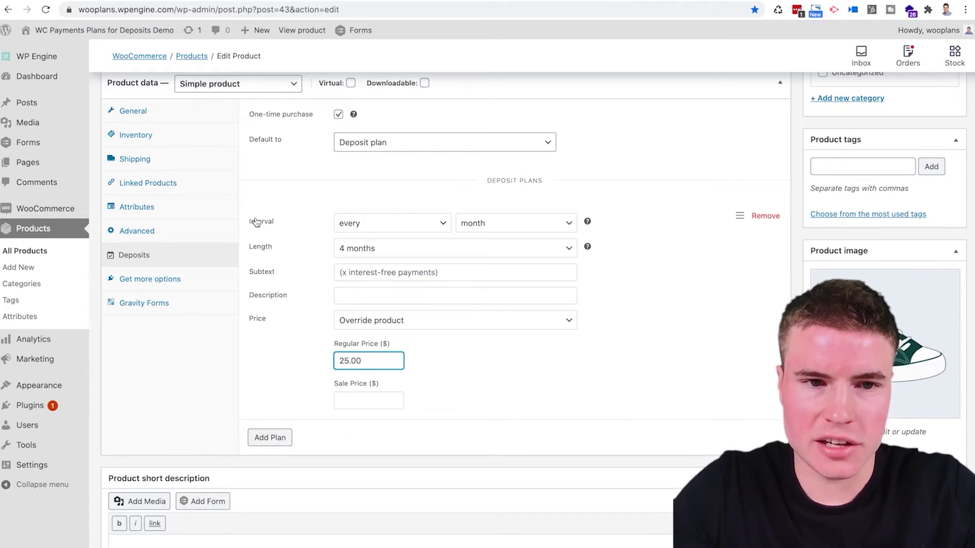
{"action": "scroll", "coordinate": [760, 397], "scroll_direction": "up", "scroll_amount": 1}
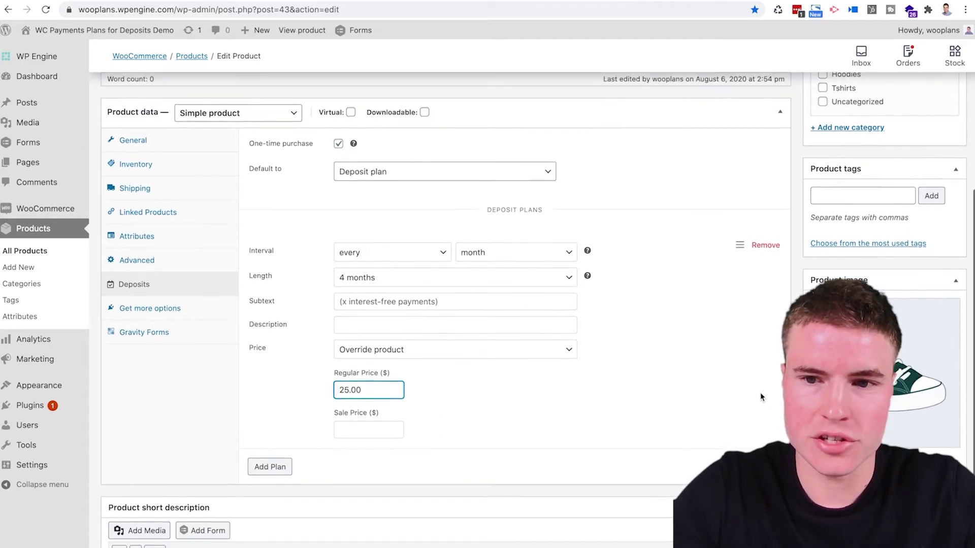
{"action": "scroll", "coordinate": [760, 392], "scroll_direction": "up", "scroll_amount": 5}
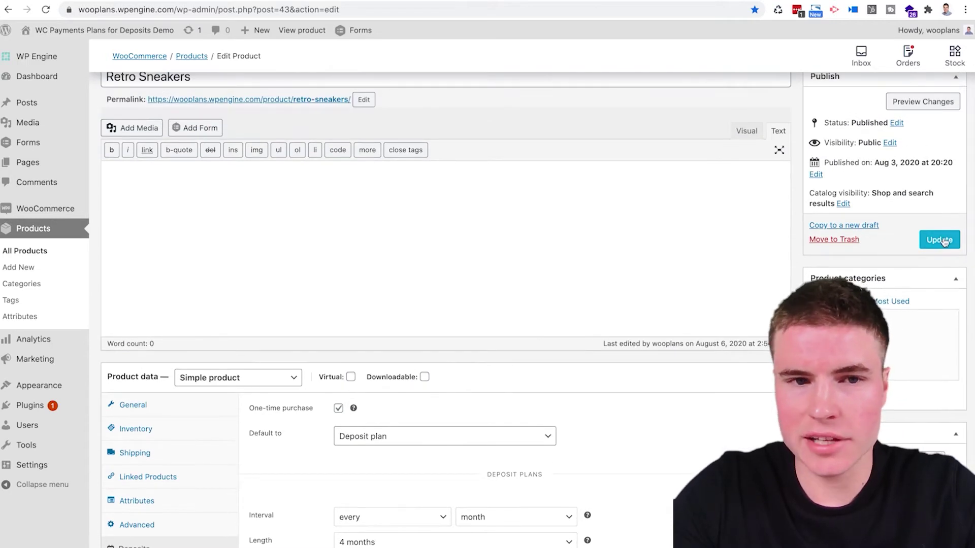
{"action": "left_click", "coordinate": [944, 241]}
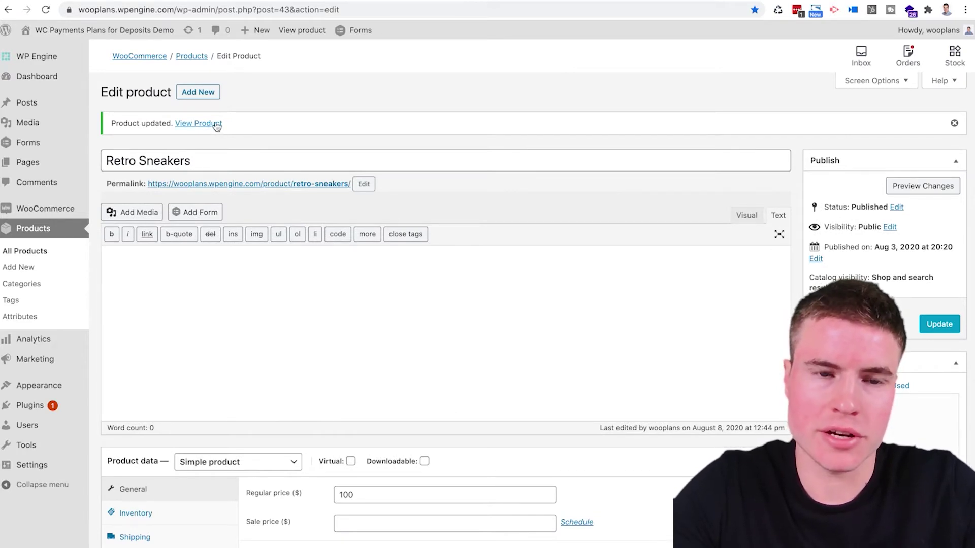
- View Retro Sneakers on the storefront and toggle between Pay Now $100.00 and the $25.00 deposit
{"action": "right_click", "coordinate": [217, 126]}
{"action": "key", "text": "Escape"}
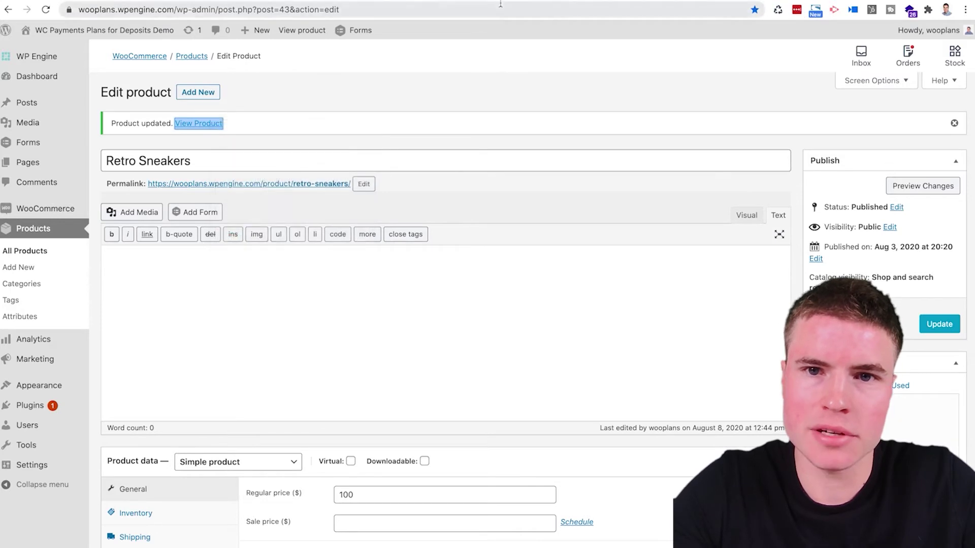
{"action": "left_click", "coordinate": [518, 5]}
{"action": "type", "text": "https://wooplans.wpengine.com/product/retro-sneakers/"}
{"action": "key", "text": "Return"}
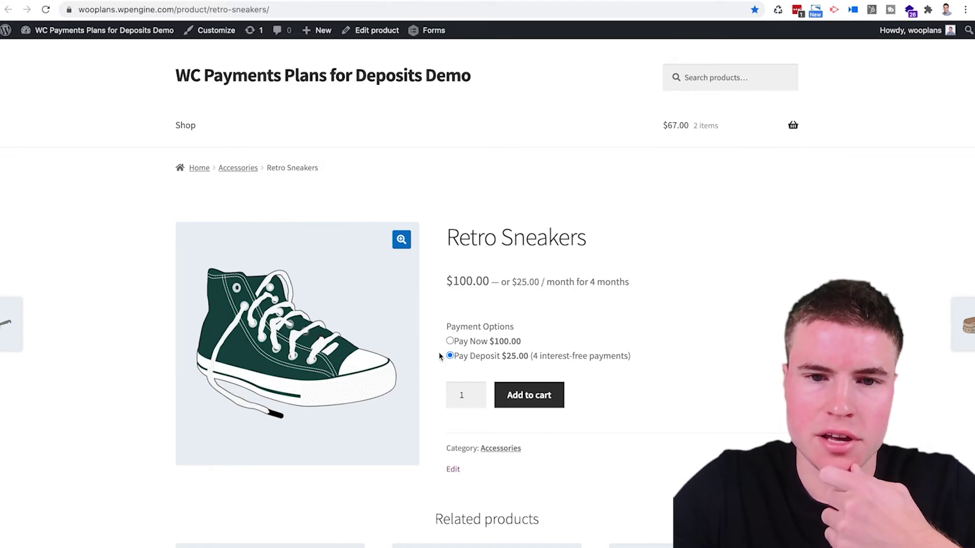
{"action": "left_click", "coordinate": [449, 340]}
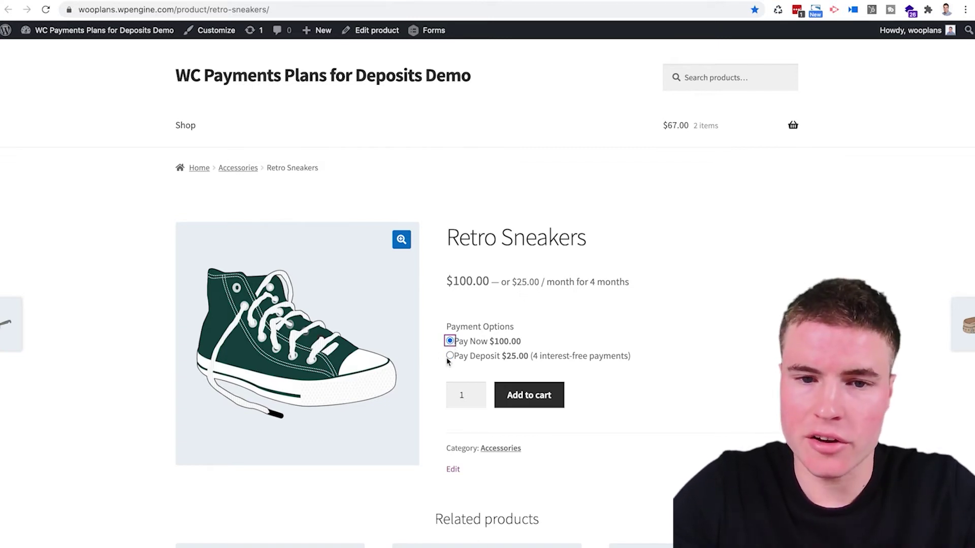
{"action": "left_click", "coordinate": [449, 356]}
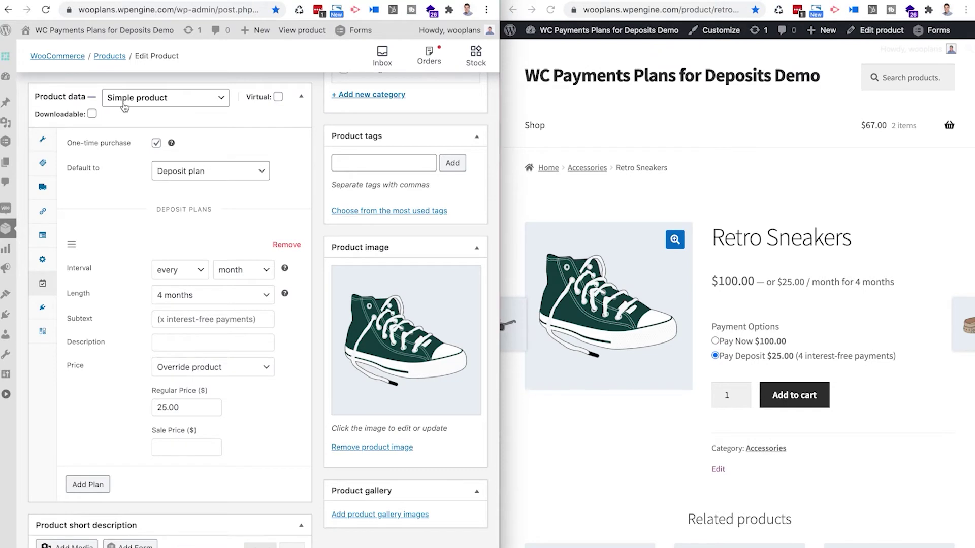
- Uncheck One-time purchase, update Retro Sneakers, and reload the storefront showing only the $25.00 deposit
{"action": "left_click", "coordinate": [716, 9]}
{"action": "key", "text": "Return"}
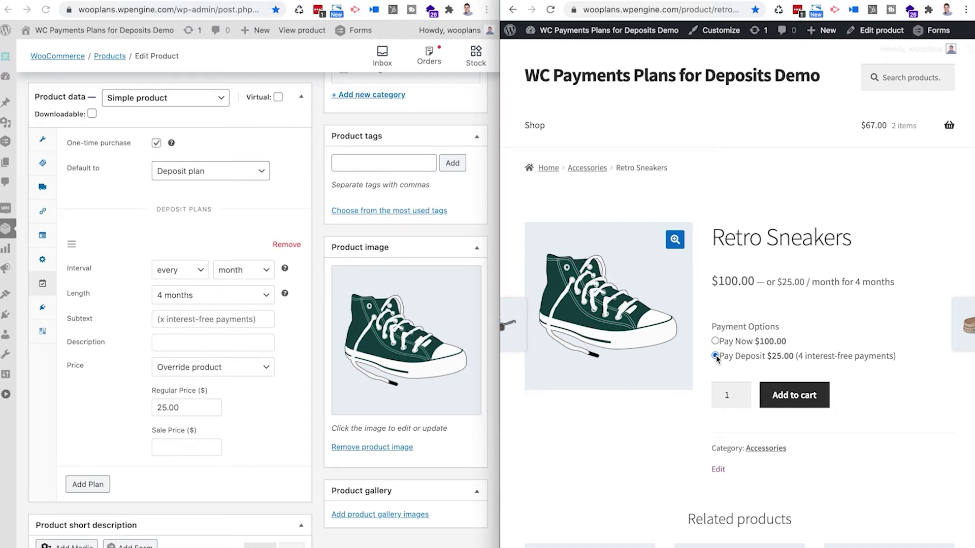
{"action": "left_click", "coordinate": [157, 149]}
{"action": "left_click", "coordinate": [157, 144]}
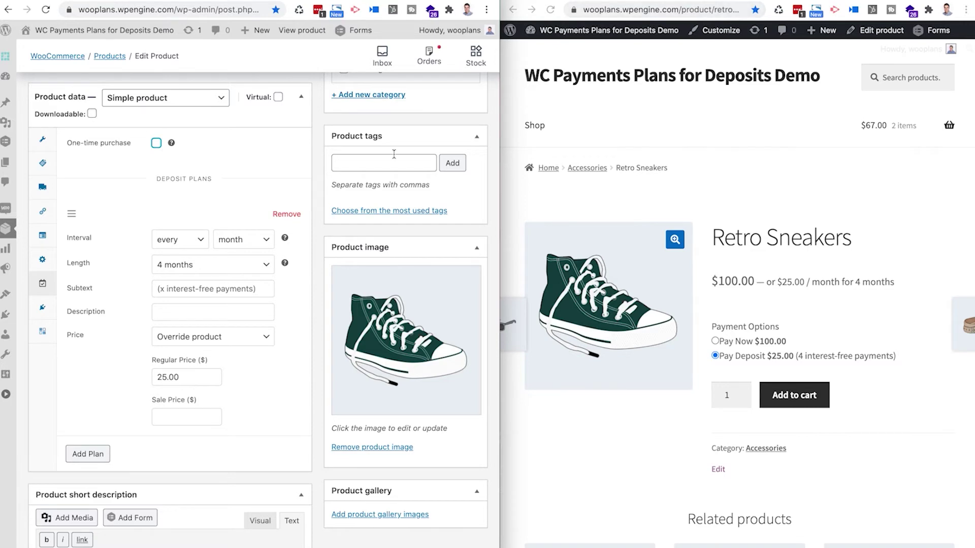
{"action": "key", "text": "Return"}
{"action": "left_click", "coordinate": [460, 325]}
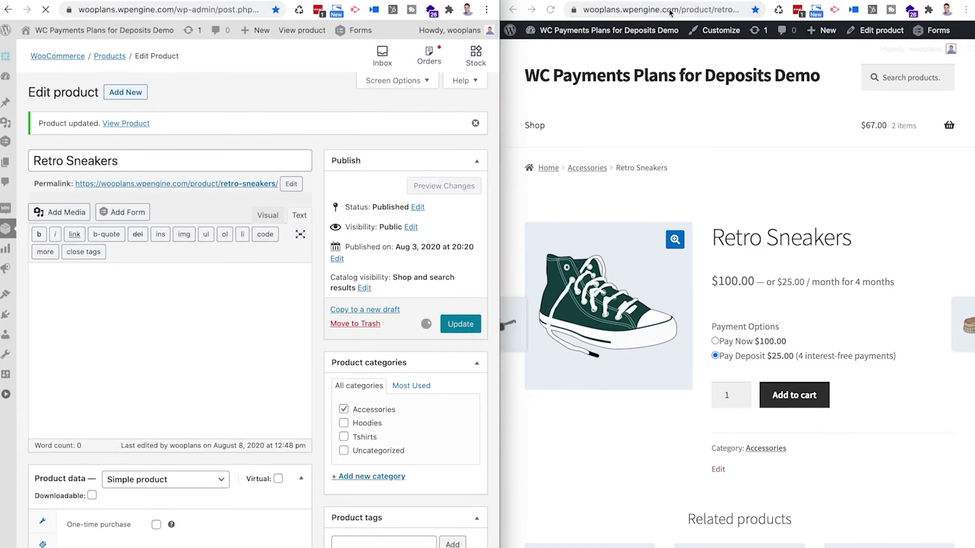
{"action": "left_click", "coordinate": [669, 10]}
{"action": "key", "text": "Return"}
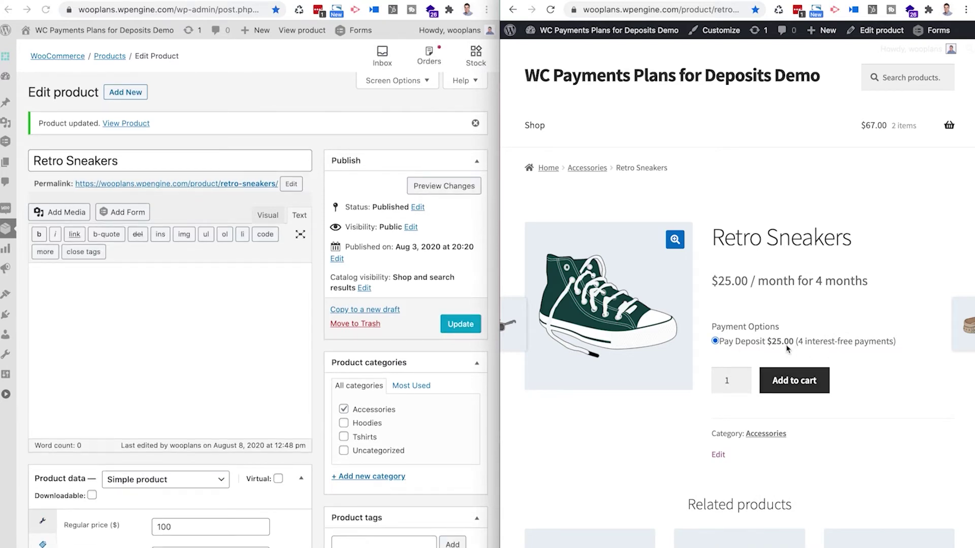
- Tick One-time purchase again in the Deposit Plans tab and update Retro Sneakers
{"action": "scroll", "coordinate": [286, 357], "scroll_direction": "down", "scroll_amount": 1}
{"action": "scroll", "coordinate": [286, 352], "scroll_direction": "down", "scroll_amount": 10}
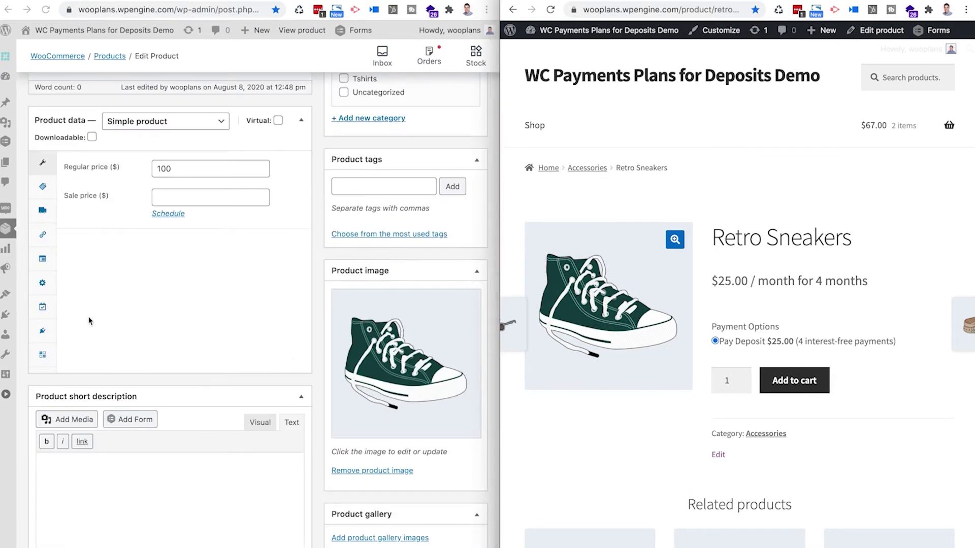
{"action": "left_click", "coordinate": [42, 308]}
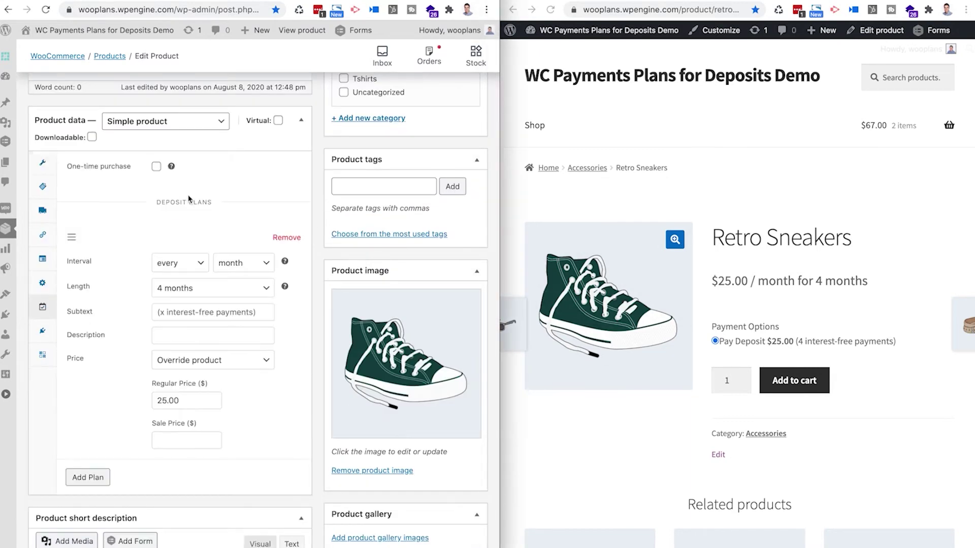
{"action": "left_click", "coordinate": [156, 170]}
{"action": "scroll", "coordinate": [484, 329], "scroll_direction": "up", "scroll_amount": 11}
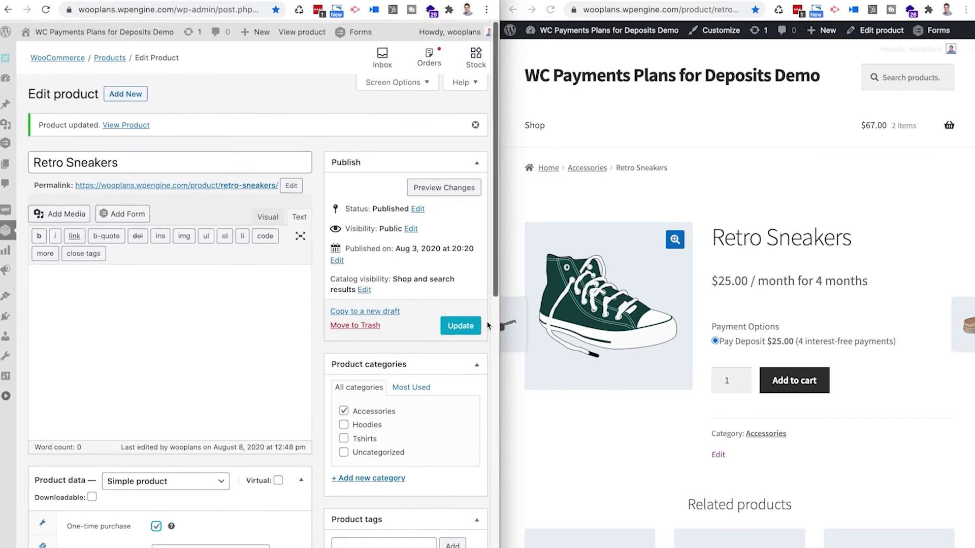
{"action": "left_click", "coordinate": [461, 325]}
- Reload the storefront page to see Pay Now $100.00 back beside the $25.00 deposit
{"action": "left_click", "coordinate": [747, 179]}
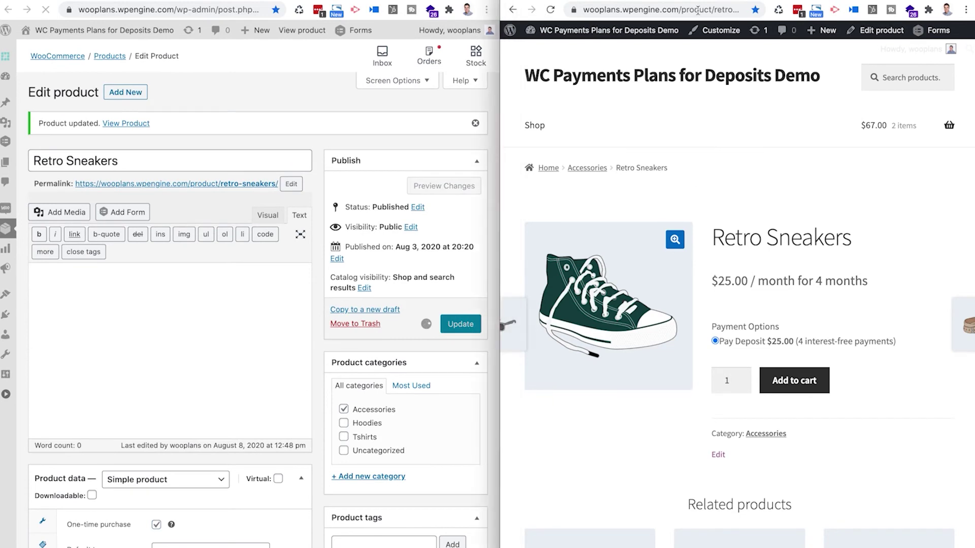
{"action": "left_click", "coordinate": [698, 10]}
{"action": "key", "text": "Return"}
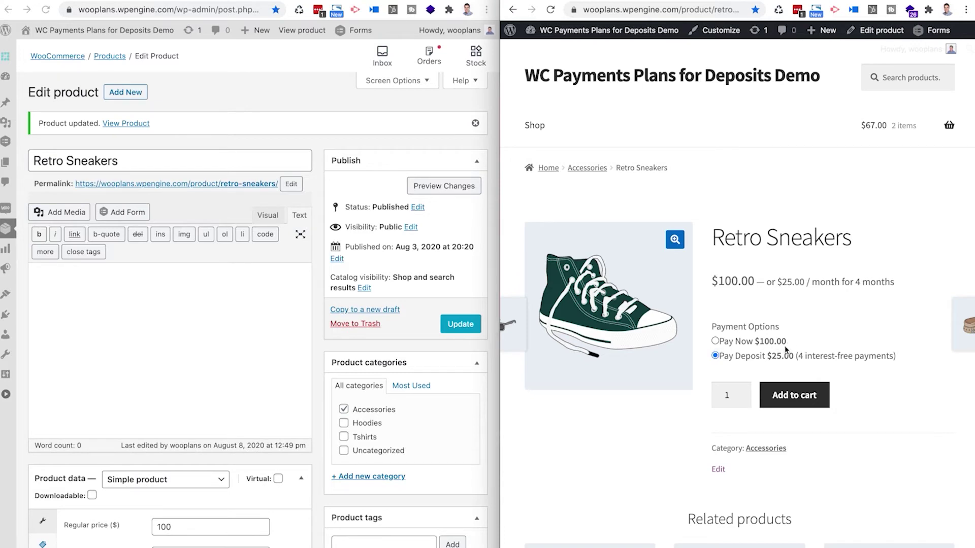
{"action": "scroll", "coordinate": [128, 280], "scroll_direction": "down", "scroll_amount": 8}
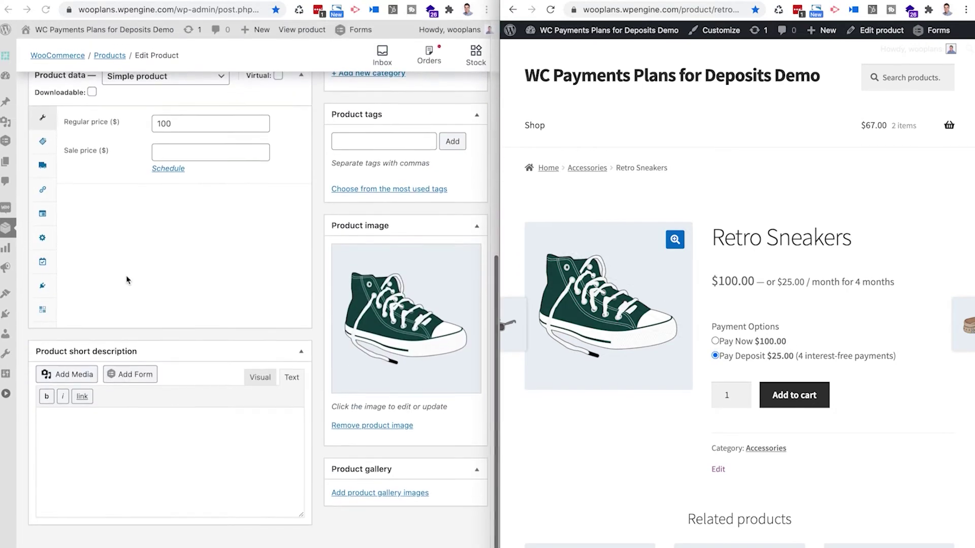
- Change the Deposit Plans 'Default to' dropdown from Deposit plan to One-time purchase
{"action": "left_click", "coordinate": [43, 263]}
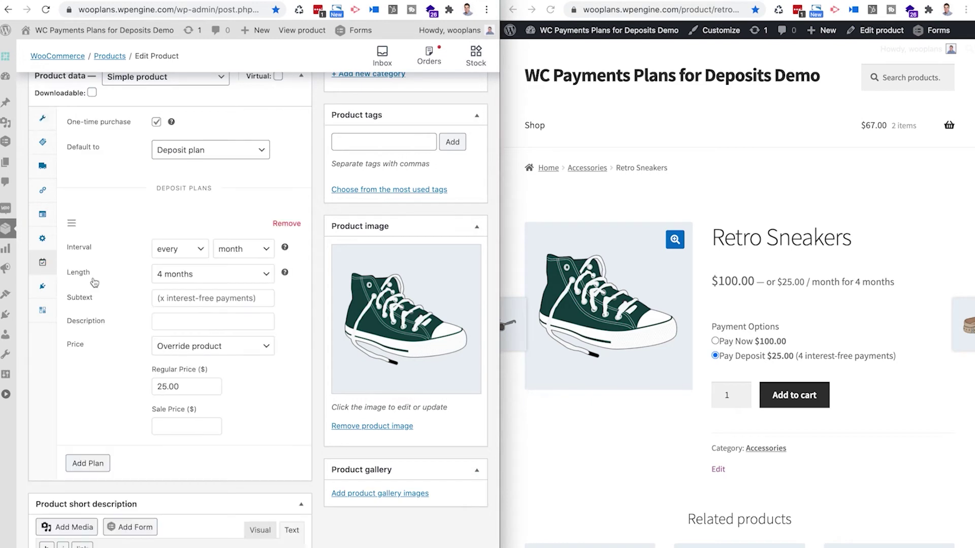
{"action": "scroll", "coordinate": [132, 298], "scroll_direction": "up", "scroll_amount": 1}
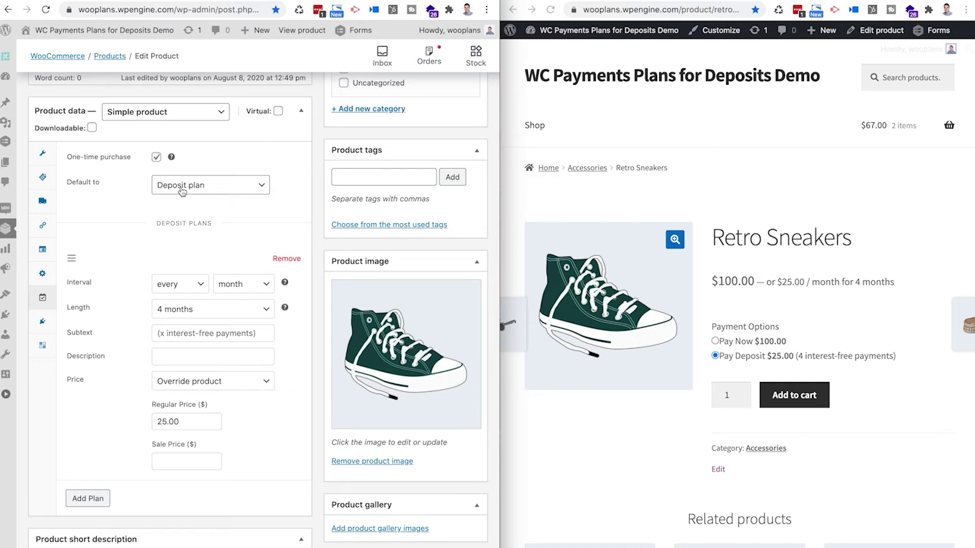
{"action": "left_click", "coordinate": [182, 192]}
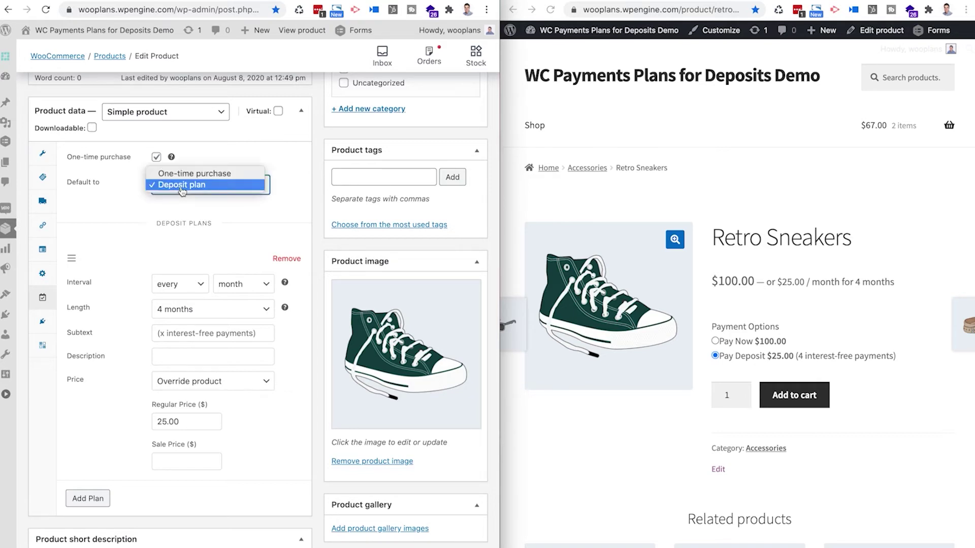
{"action": "left_click", "coordinate": [182, 185]}
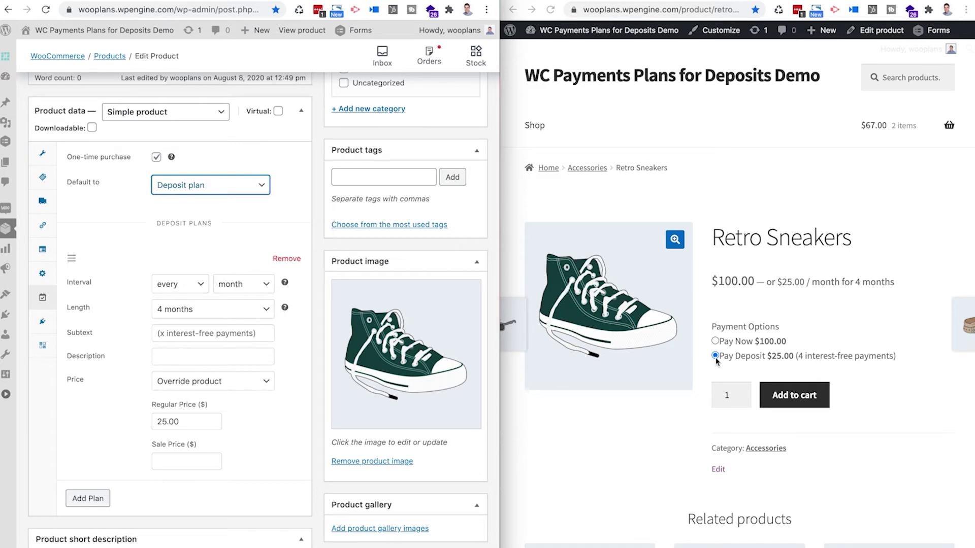
{"action": "left_click", "coordinate": [217, 191]}
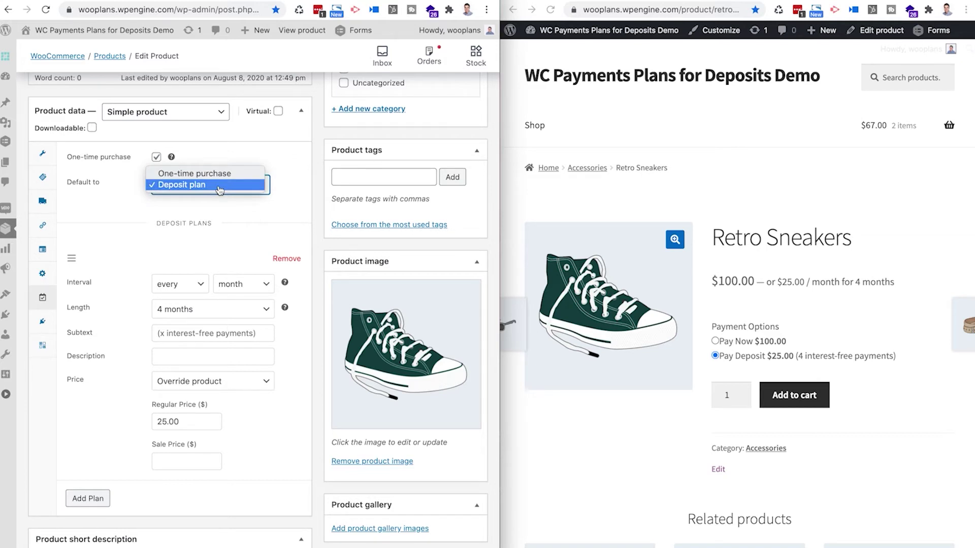
{"action": "left_click", "coordinate": [222, 174]}
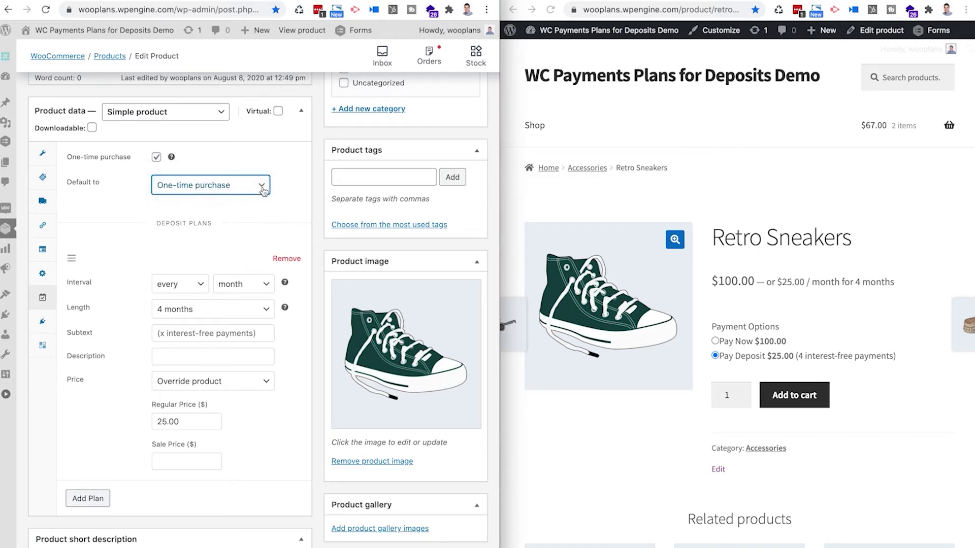
{"action": "scroll", "coordinate": [316, 220], "scroll_direction": "up", "scroll_amount": 6}
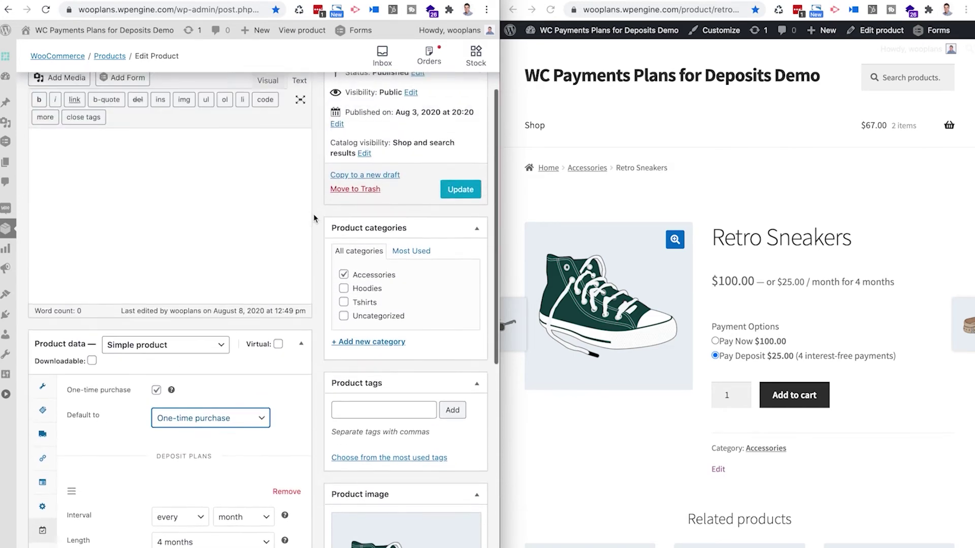
{"action": "scroll", "coordinate": [321, 350], "scroll_direction": "down", "scroll_amount": 5}
{"action": "scroll", "coordinate": [321, 350], "scroll_direction": "down", "scroll_amount": 1}
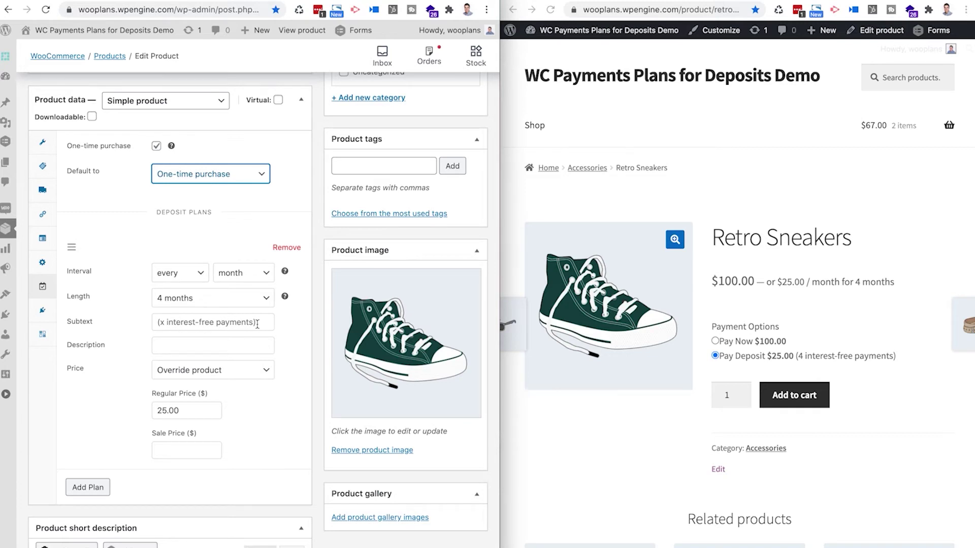
- Enter 'No background check needed' as the 4-month deposit plan's description
{"action": "left_click", "coordinate": [900, 360]}
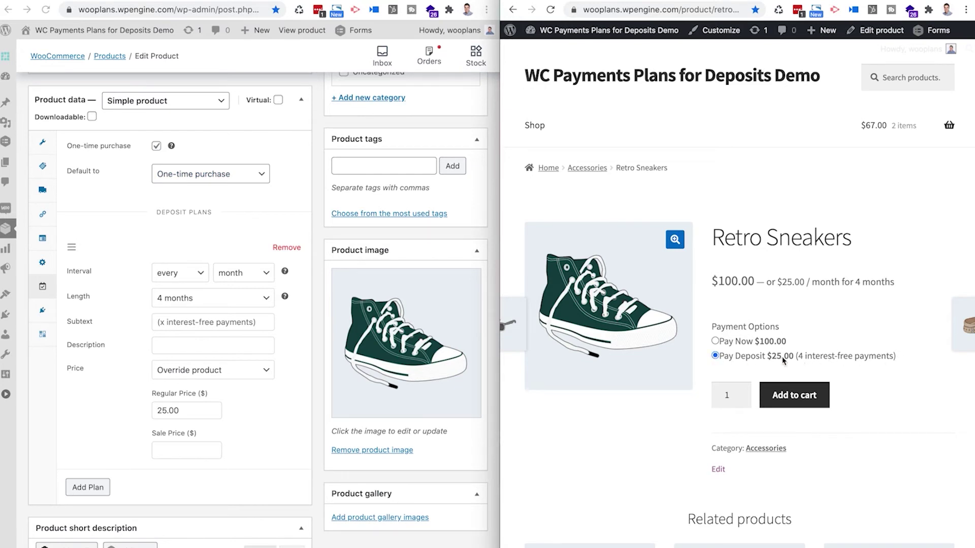
{"action": "left_click", "coordinate": [188, 324]}
{"action": "left_click", "coordinate": [175, 321]}
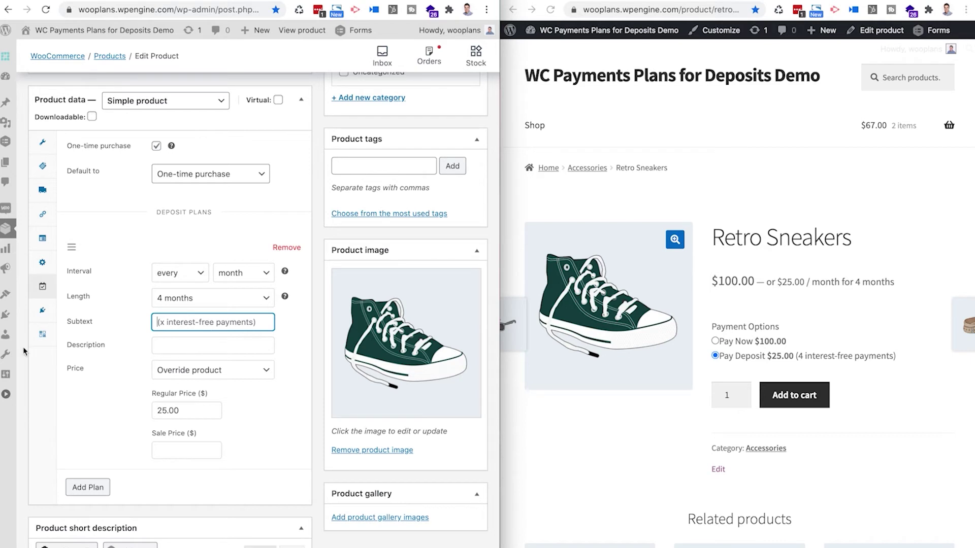
{"action": "left_click", "coordinate": [171, 350]}
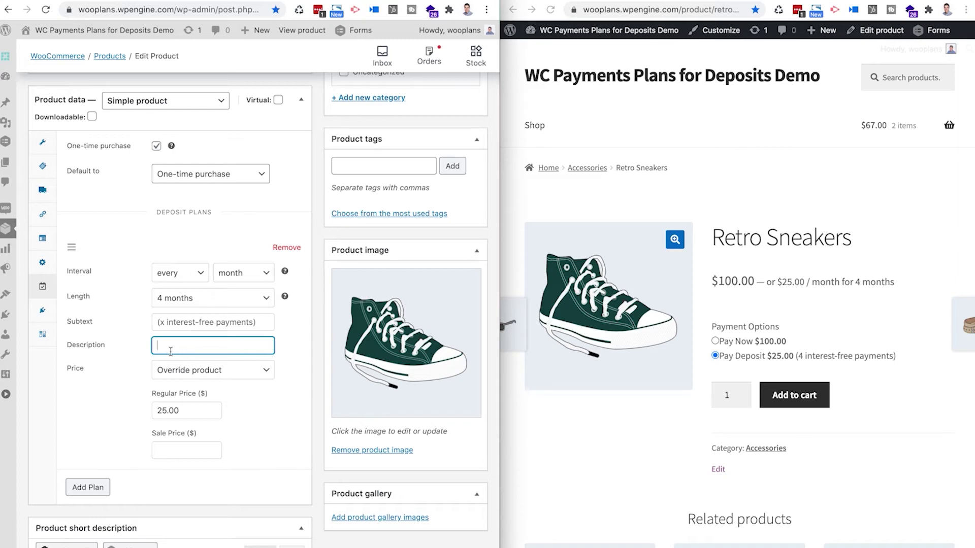
{"action": "type", "text": "No background check needed"}
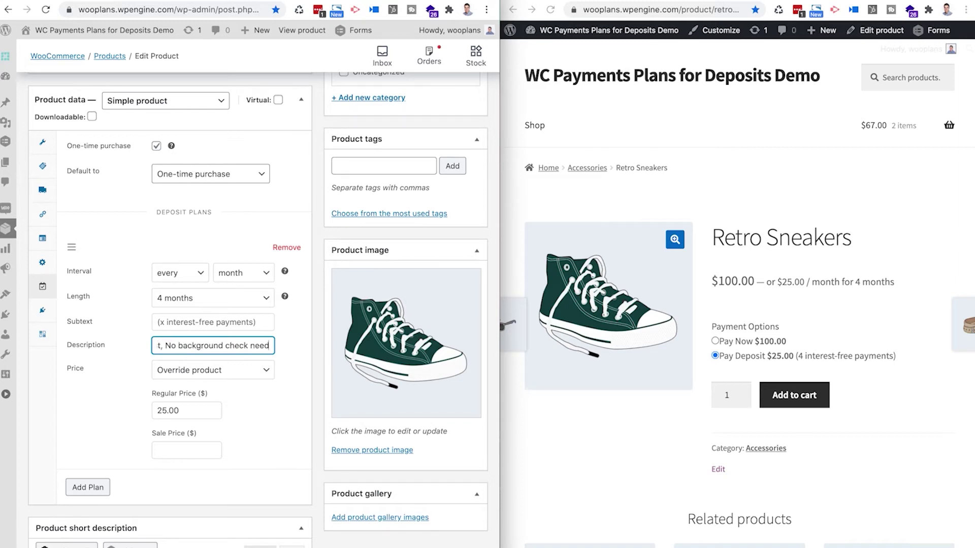
{"action": "left_click_drag", "start_coordinate": [161, 348], "coordinate": [127, 351]}
{"action": "key", "text": "BackSpace"}
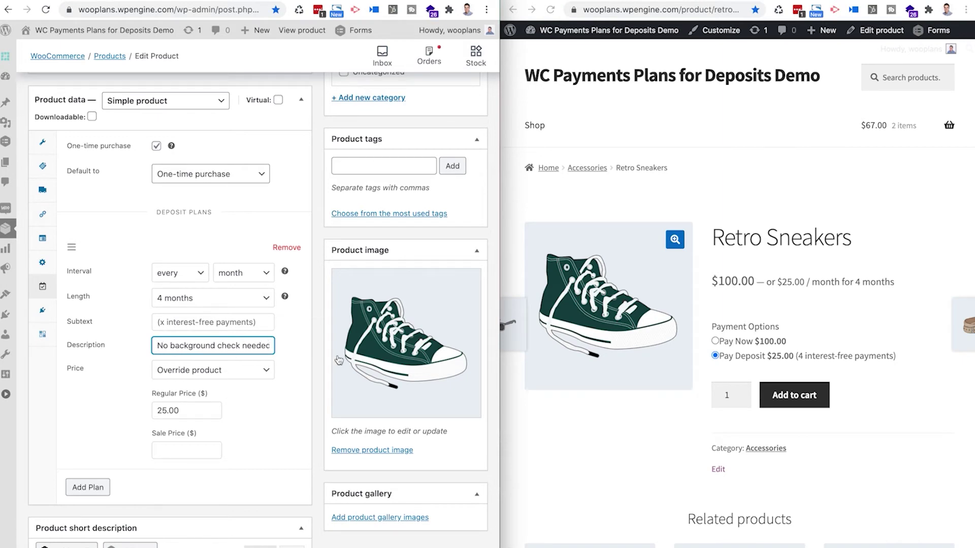
{"action": "scroll", "coordinate": [340, 359], "scroll_direction": "up", "scroll_amount": 3}
- Update the Retro Sneakers product and reload the storefront page to see the changes
{"action": "left_click", "coordinate": [460, 103]}
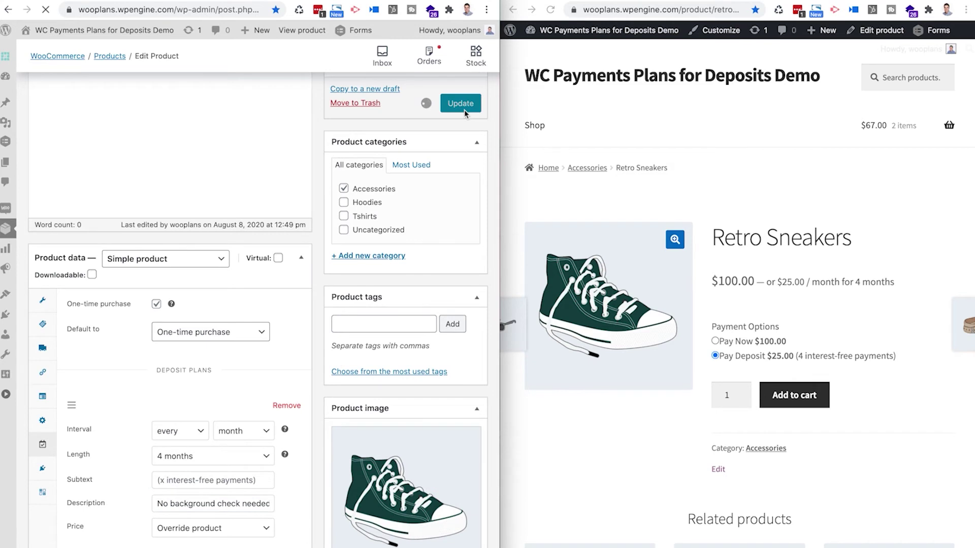
{"action": "left_click", "coordinate": [621, 9]}
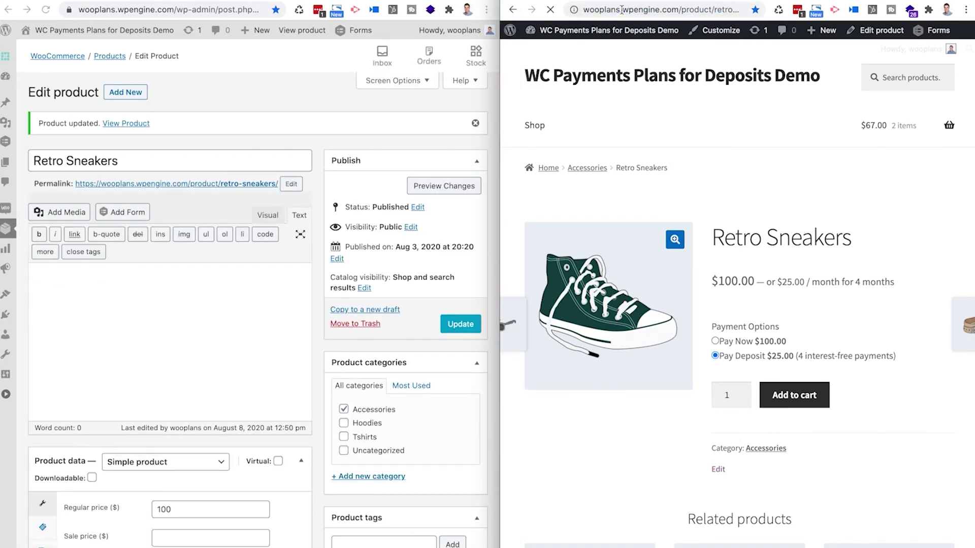
{"action": "key", "text": "Return"}
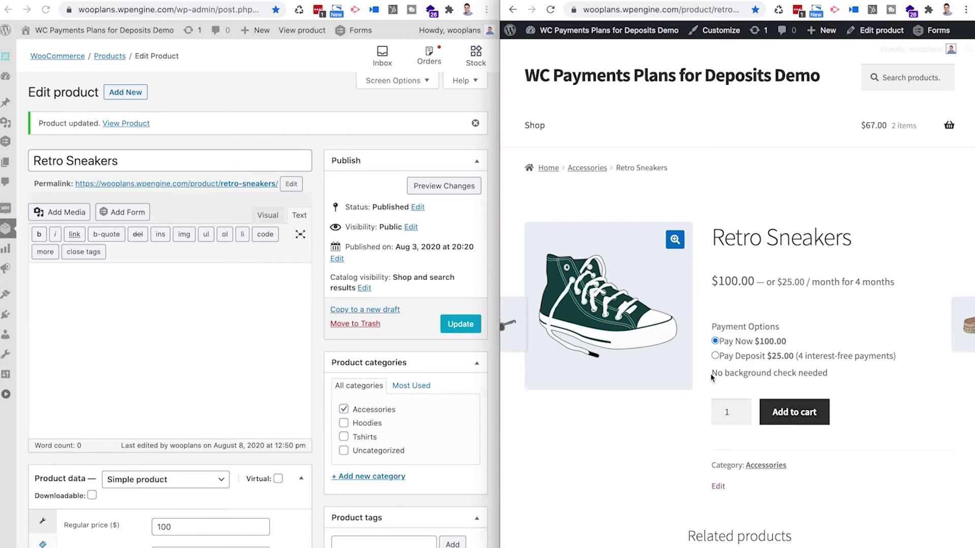
- Select the Pay Deposit option and maximise the storefront window to fill the screen
{"action": "left_click_drag", "start_coordinate": [711, 374], "coordinate": [818, 371]}
{"action": "left_click", "coordinate": [812, 357]}
{"action": "scroll", "coordinate": [315, 318], "scroll_direction": "down", "scroll_amount": 5}
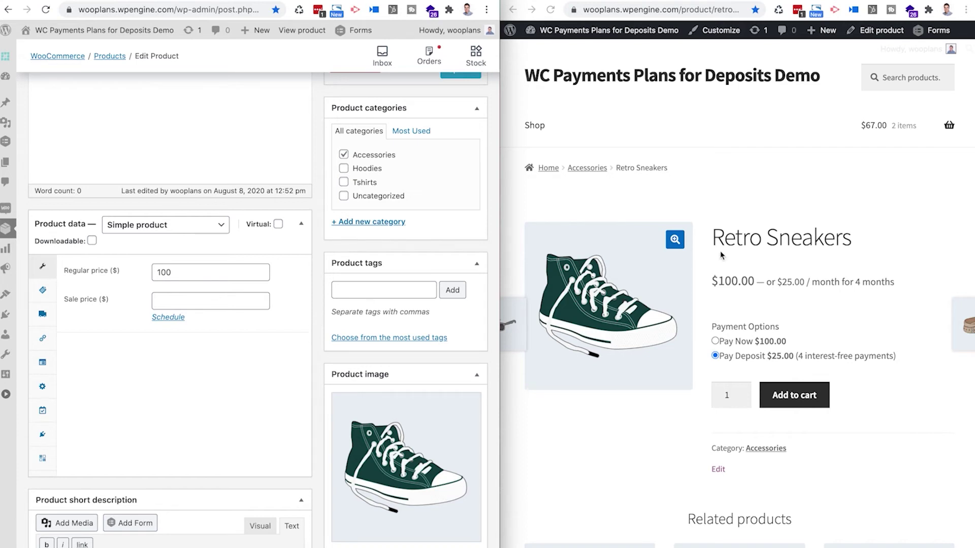
{"action": "left_click", "coordinate": [655, 208]}
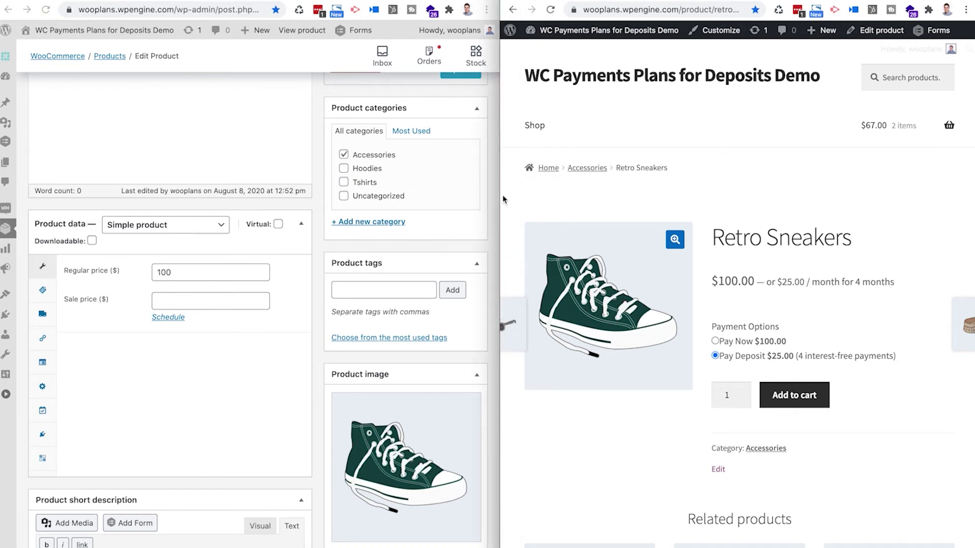
{"action": "left_click_drag", "start_coordinate": [501, 197], "coordinate": [4, 159]}
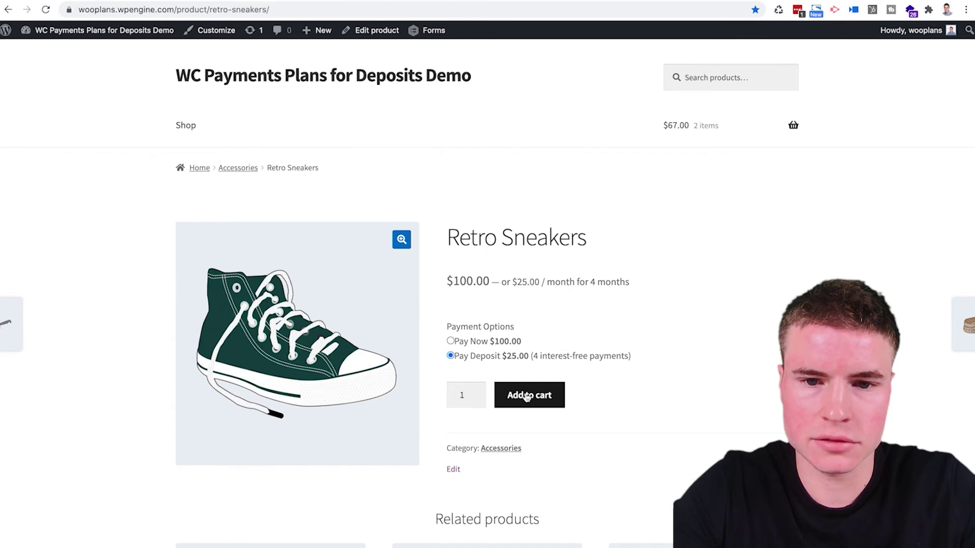
{"action": "left_click", "coordinate": [793, 125]}
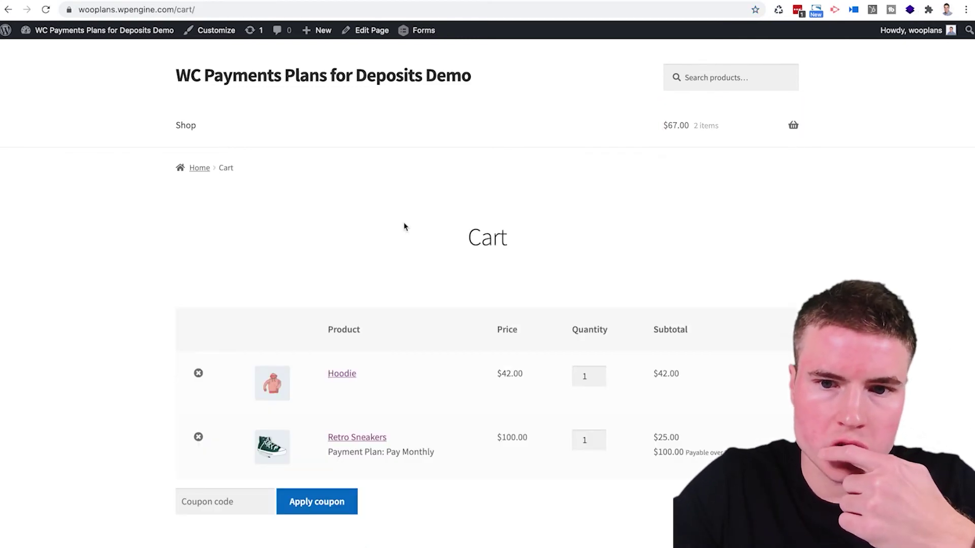
{"action": "scroll", "coordinate": [403, 224], "scroll_direction": "down", "scroll_amount": 2}
{"action": "scroll", "coordinate": [404, 226], "scroll_direction": "up", "scroll_amount": 1}
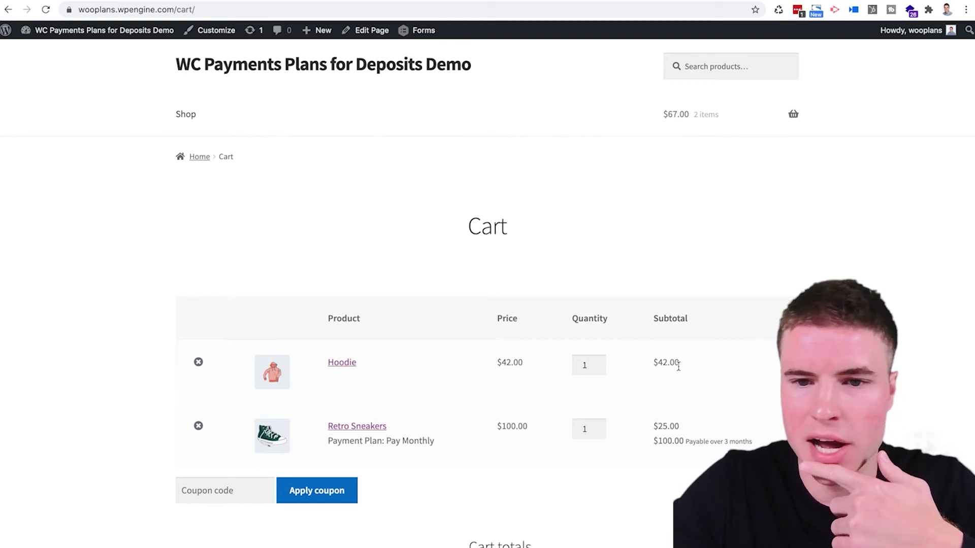
{"action": "left_click_drag", "start_coordinate": [680, 367], "coordinate": [652, 367]}
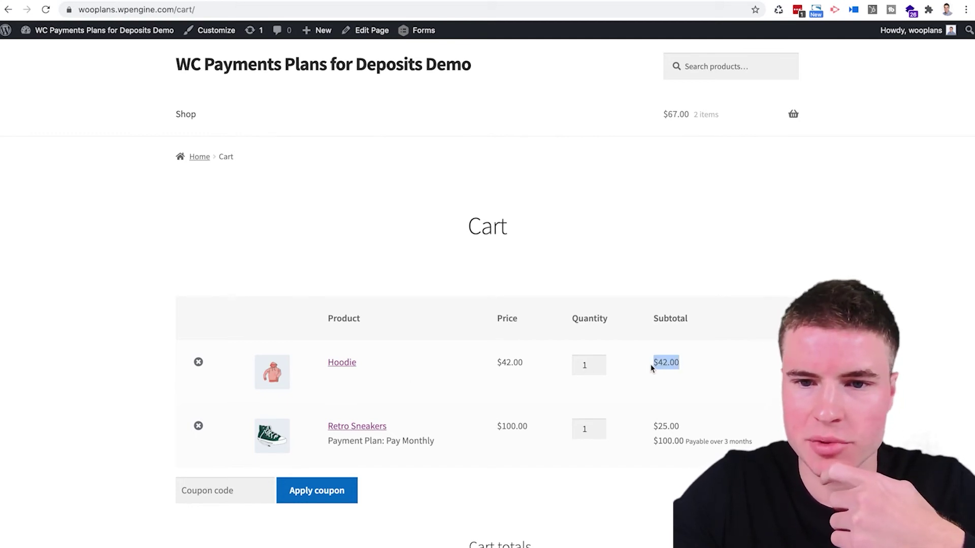
{"action": "left_click", "coordinate": [652, 368]}
{"action": "scroll", "coordinate": [651, 368], "scroll_direction": "down", "scroll_amount": 5}
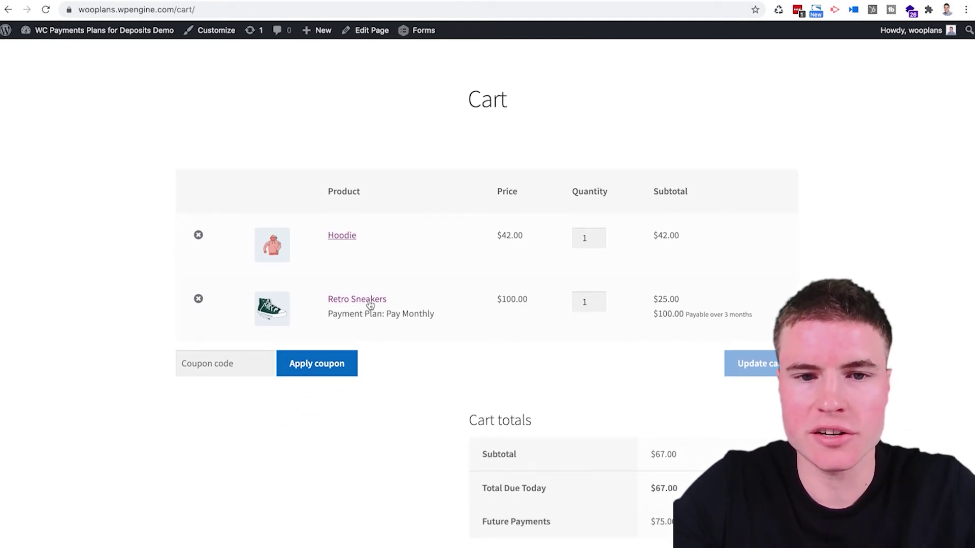
{"action": "mouse_move", "coordinate": [329, 314]}
{"action": "left_mouse_down"}
{"action": "mouse_move", "coordinate": [435, 315]}
{"action": "mouse_move", "coordinate": [339, 323]}
{"action": "mouse_move", "coordinate": [327, 315]}
{"action": "left_mouse_up"}
{"action": "left_click", "coordinate": [329, 318]}
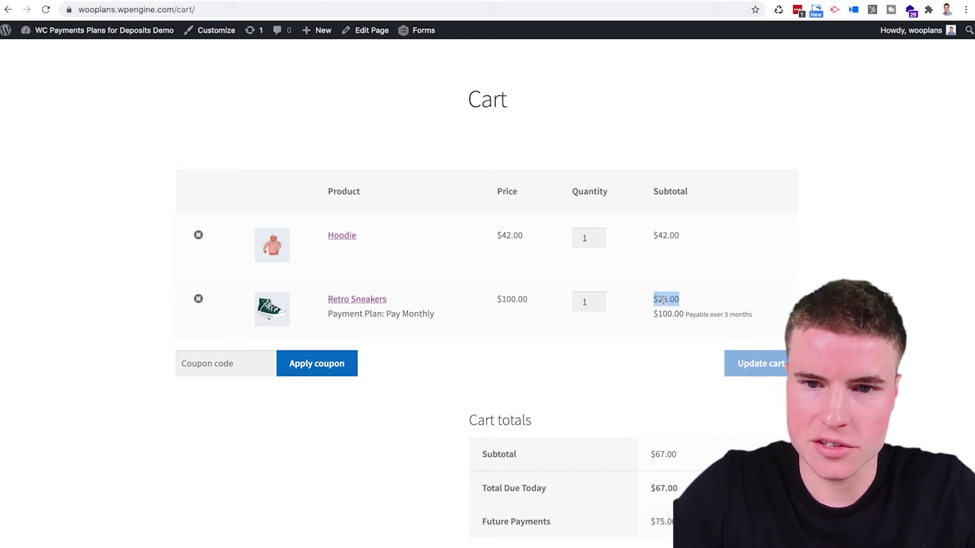
{"action": "left_click", "coordinate": [663, 315]}
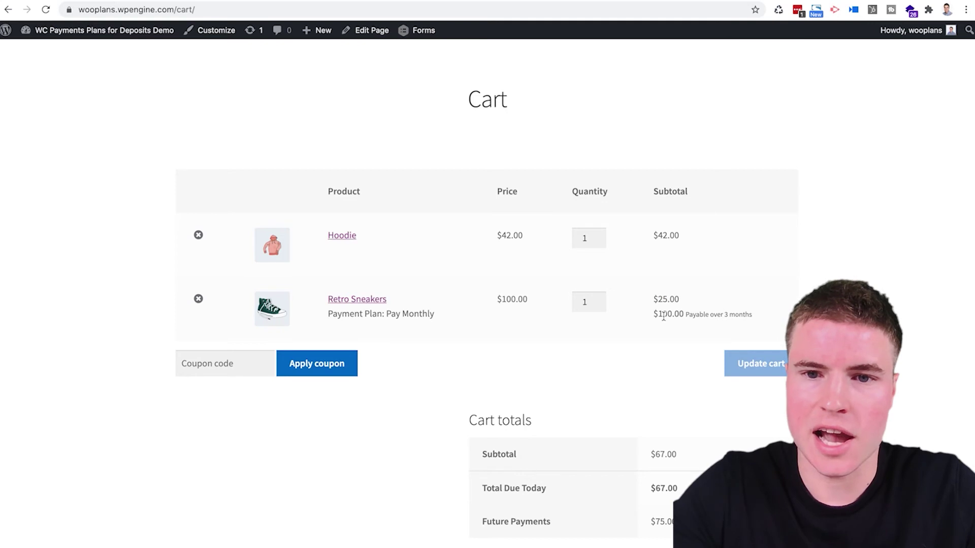
{"action": "mouse_move", "coordinate": [653, 315]}
{"action": "left_mouse_down"}
{"action": "mouse_move", "coordinate": [753, 318]}
{"action": "mouse_move", "coordinate": [646, 318]}
{"action": "left_mouse_up"}
{"action": "left_click", "coordinate": [752, 318]}
{"action": "left_click", "coordinate": [653, 314]}
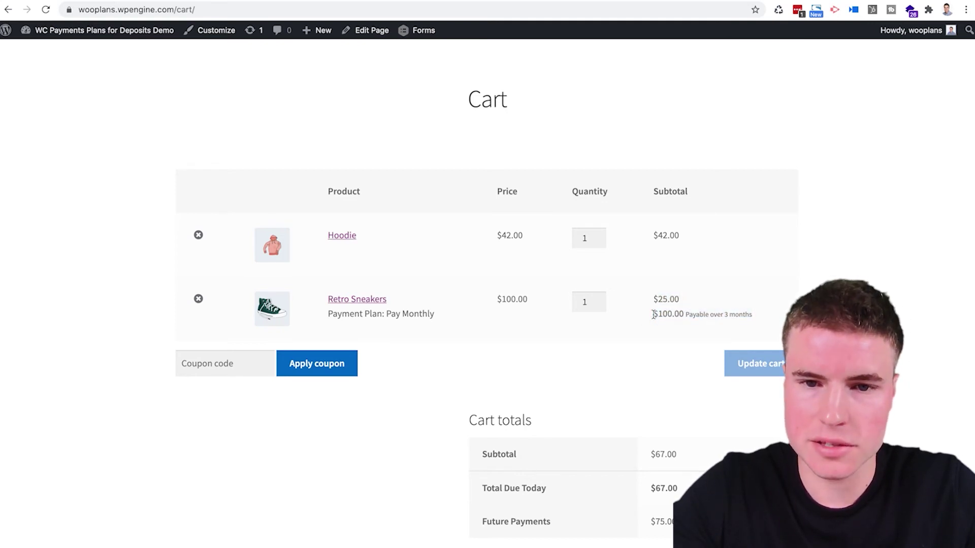
{"action": "scroll", "coordinate": [653, 315], "scroll_direction": "down", "scroll_amount": 5}
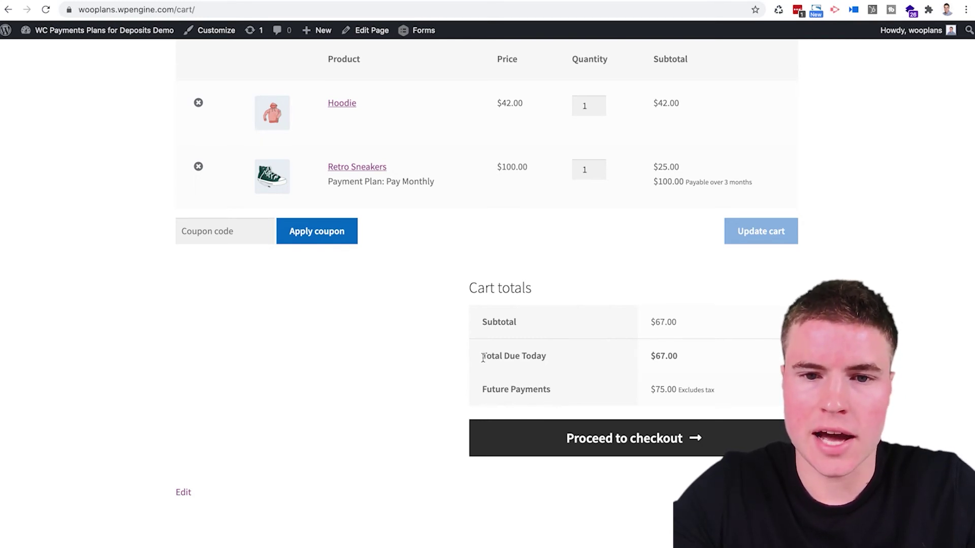
- Go to checkout and review the order totals and Next Payment date
{"action": "left_click", "coordinate": [692, 447]}
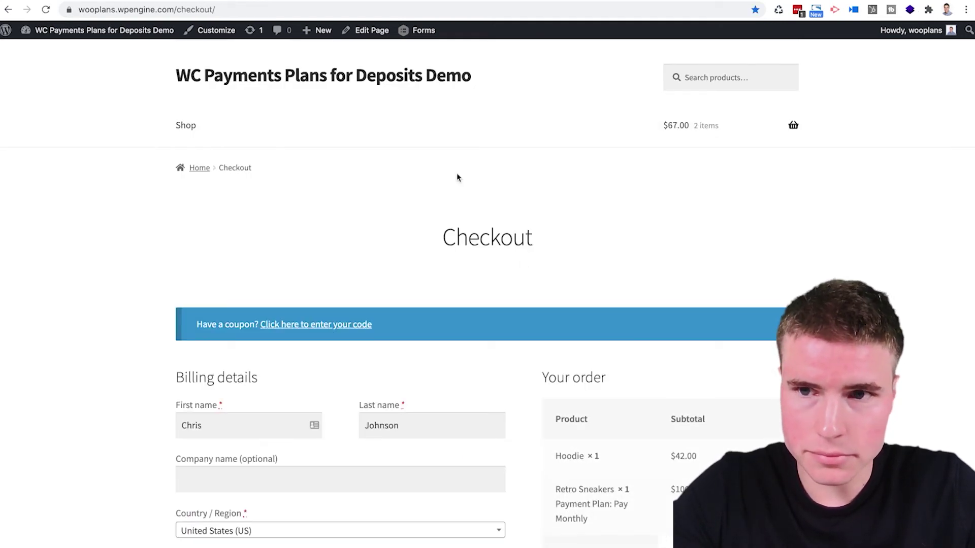
{"action": "scroll", "coordinate": [457, 177], "scroll_direction": "down", "scroll_amount": 1}
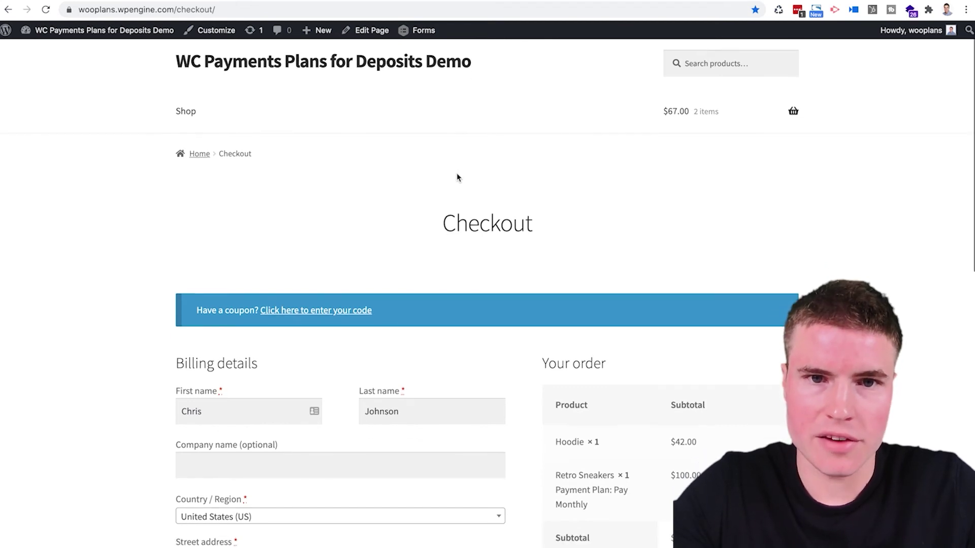
{"action": "scroll", "coordinate": [457, 178], "scroll_direction": "down", "scroll_amount": 1}
{"action": "scroll", "coordinate": [446, 170], "scroll_direction": "up", "scroll_amount": 1}
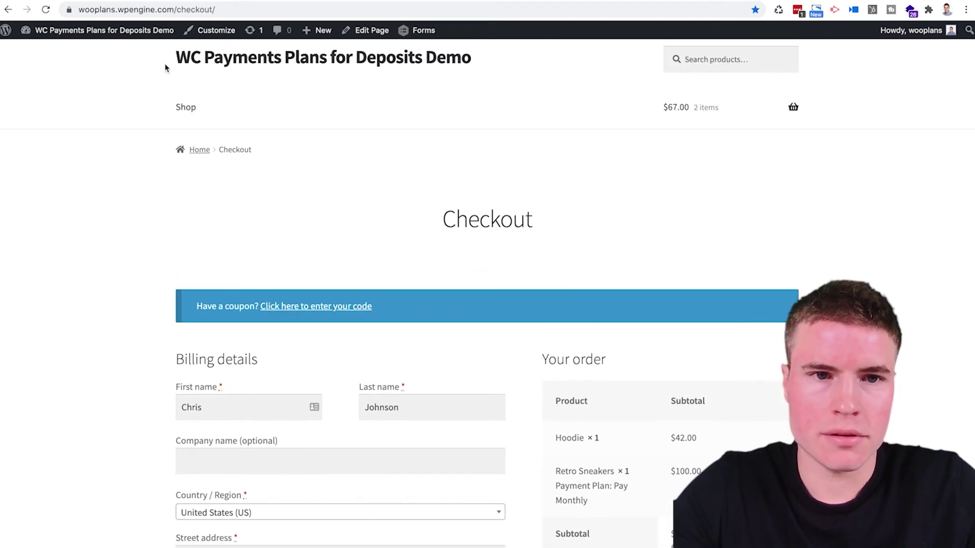
{"action": "scroll", "coordinate": [406, 220], "scroll_direction": "down", "scroll_amount": 3}
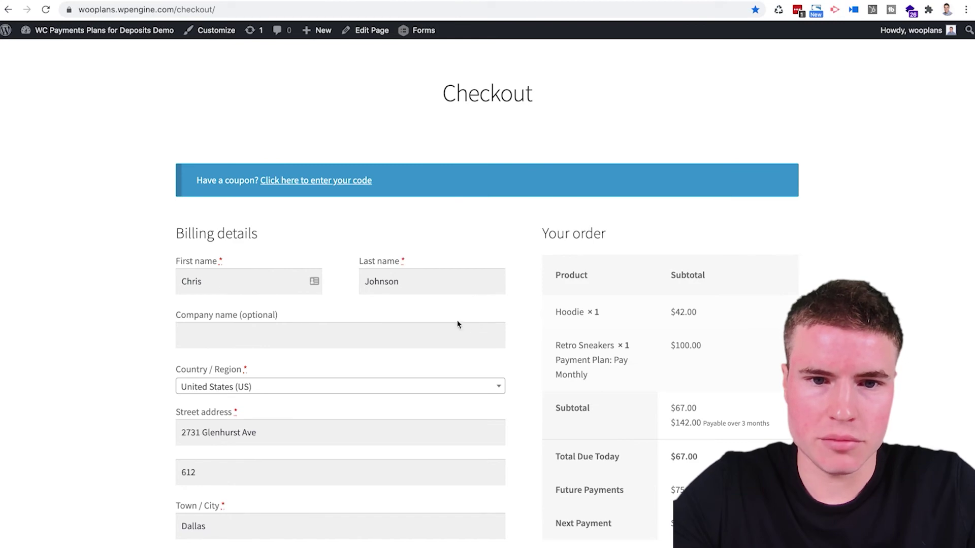
{"action": "scroll", "coordinate": [291, 343], "scroll_direction": "down", "scroll_amount": 4}
{"action": "scroll", "coordinate": [290, 342], "scroll_direction": "down", "scroll_amount": 2}
{"action": "scroll", "coordinate": [291, 342], "scroll_direction": "up", "scroll_amount": 7}
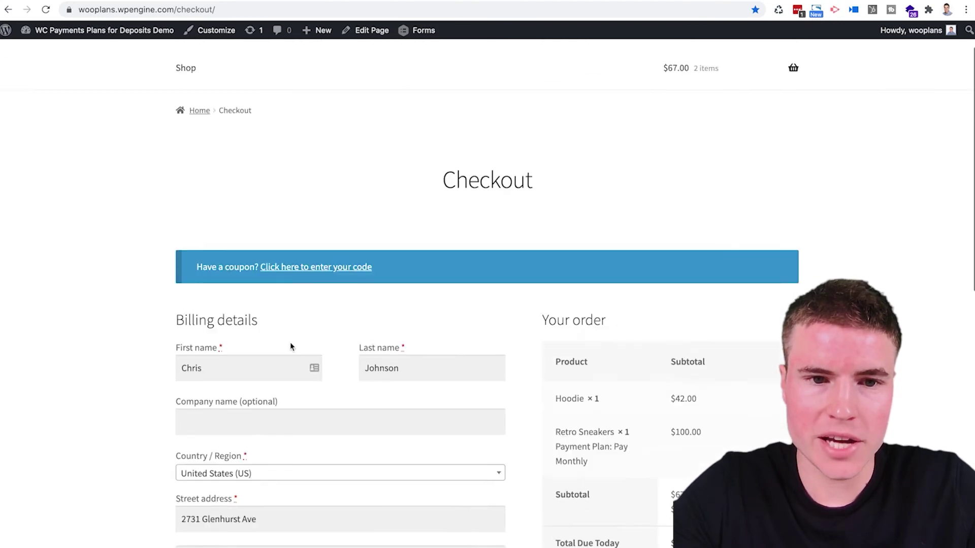
{"action": "scroll", "coordinate": [291, 342], "scroll_direction": "down", "scroll_amount": 7}
{"action": "scroll", "coordinate": [291, 342], "scroll_direction": "up", "scroll_amount": 6}
{"action": "scroll", "coordinate": [555, 319], "scroll_direction": "down", "scroll_amount": 5}
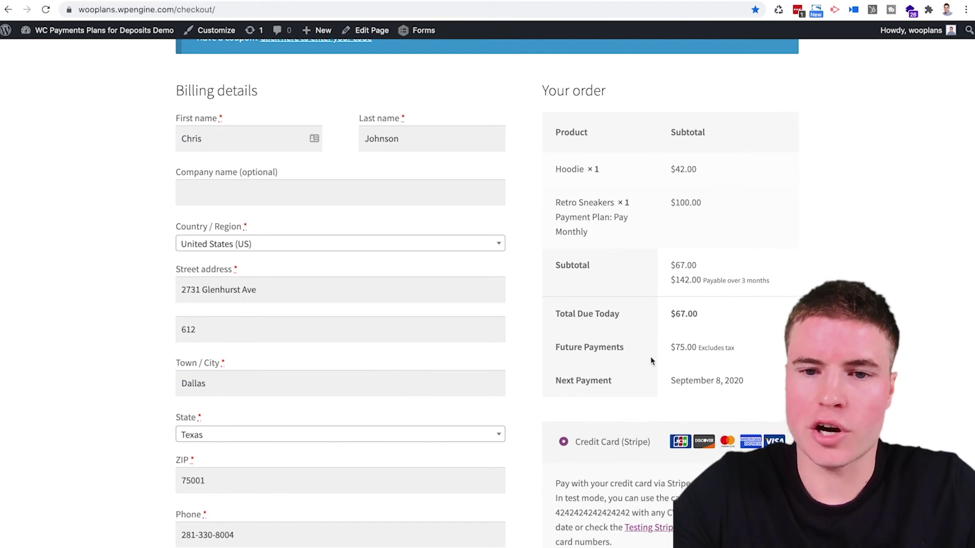
{"action": "mouse_move", "coordinate": [558, 380]}
{"action": "left_mouse_down"}
{"action": "mouse_move", "coordinate": [736, 391]}
{"action": "mouse_move", "coordinate": [555, 383]}
{"action": "left_mouse_up"}
{"action": "left_click", "coordinate": [750, 387]}
{"action": "left_click", "coordinate": [554, 384]}
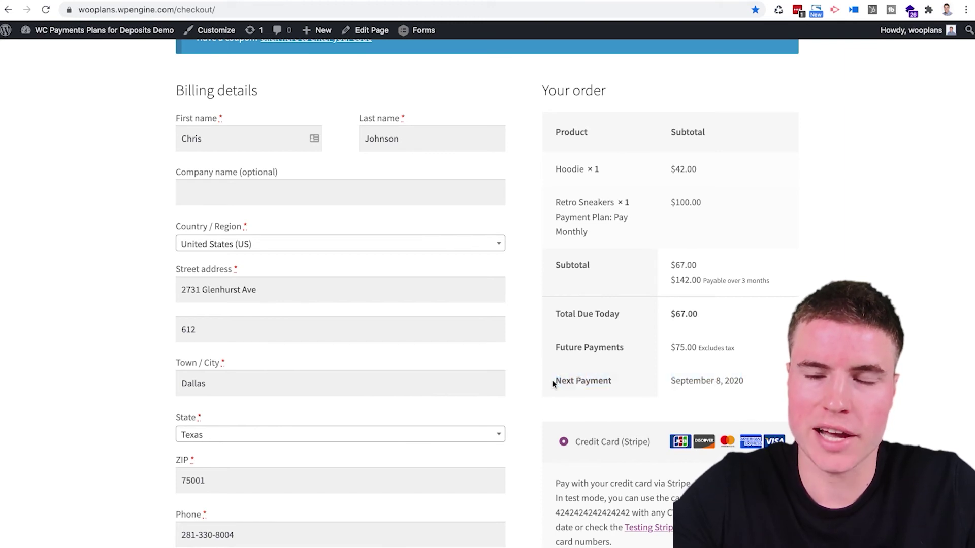
{"action": "scroll", "coordinate": [589, 264], "scroll_direction": "down", "scroll_amount": 4}
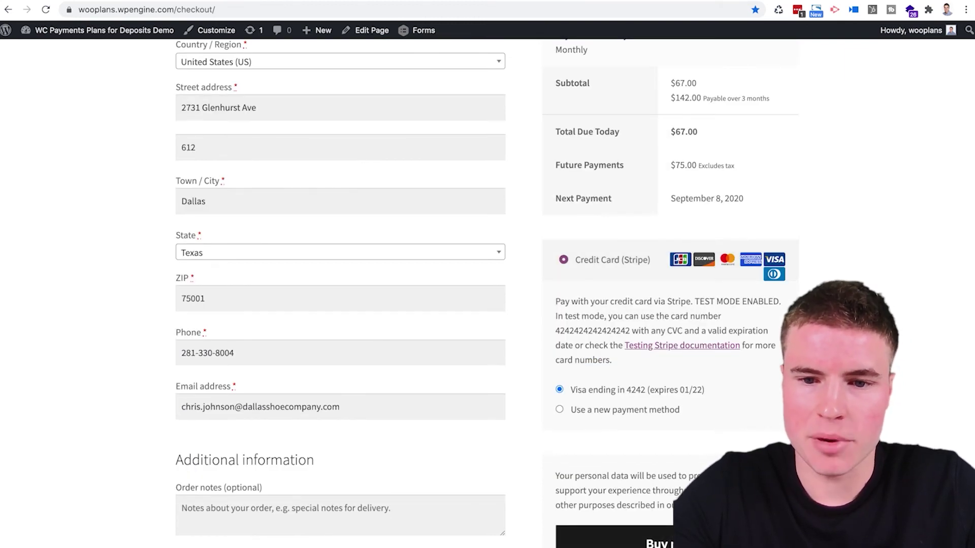
- Place the $67.00 order with the saved Visa card and open the My account page
{"action": "left_click", "coordinate": [664, 543]}
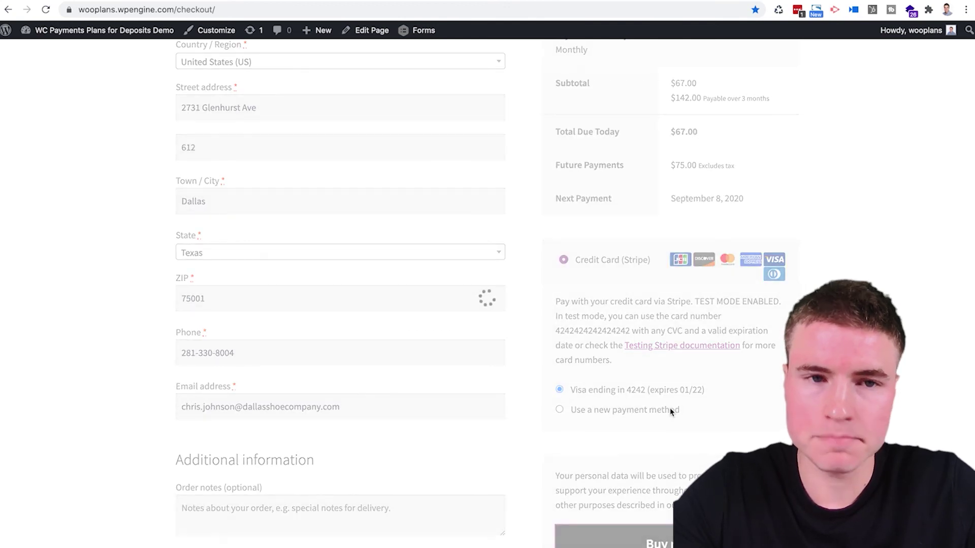
{"action": "scroll", "coordinate": [419, 268], "scroll_direction": "down", "scroll_amount": 3}
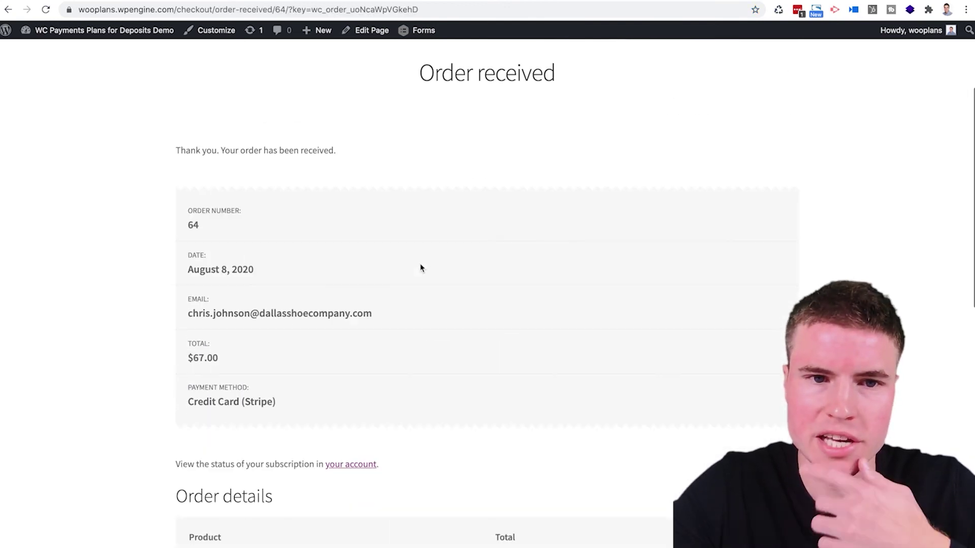
{"action": "scroll", "coordinate": [420, 267], "scroll_direction": "up", "scroll_amount": 4}
{"action": "scroll", "coordinate": [421, 268], "scroll_direction": "down", "scroll_amount": 10}
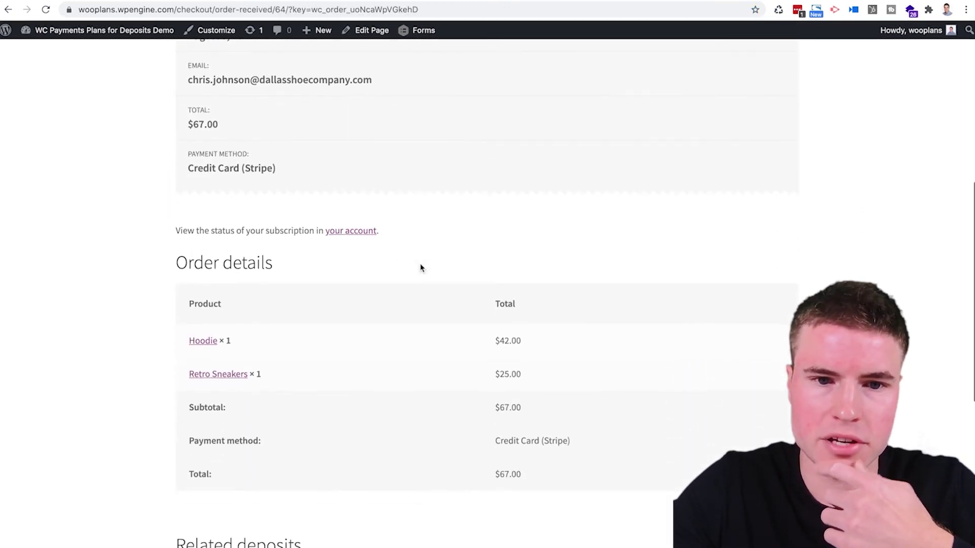
{"action": "left_click", "coordinate": [357, 235]}
{"action": "scroll", "coordinate": [359, 235], "scroll_direction": "down", "scroll_amount": 1}
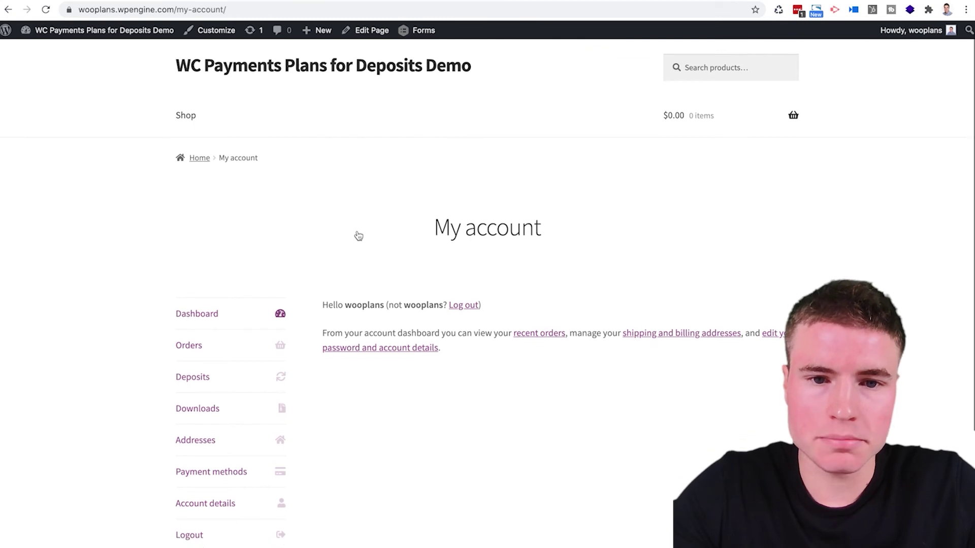
{"action": "scroll", "coordinate": [358, 235], "scroll_direction": "down", "scroll_amount": 2}
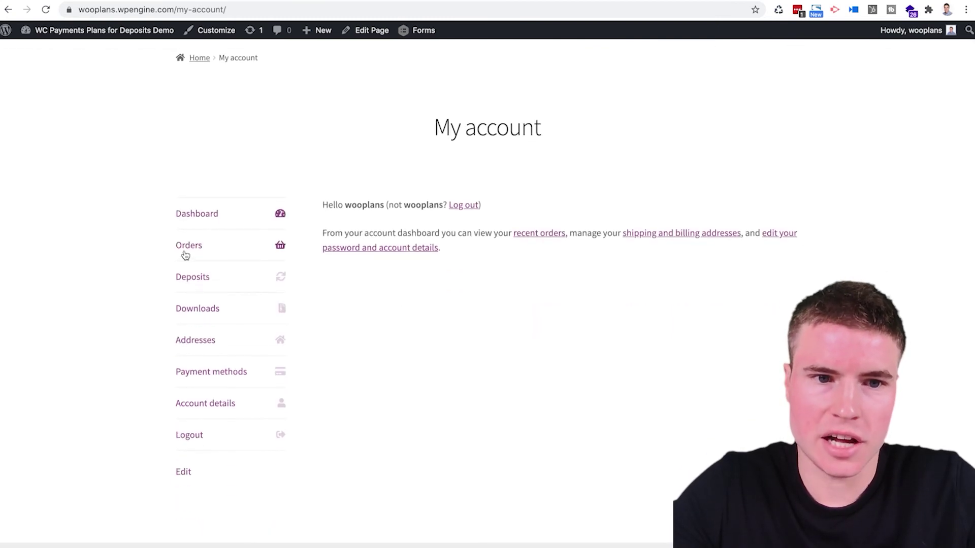
- View deposit #65 (next payment 09/08/20) from Deposits, then open the saved Payment methods
{"action": "left_click", "coordinate": [195, 282]}
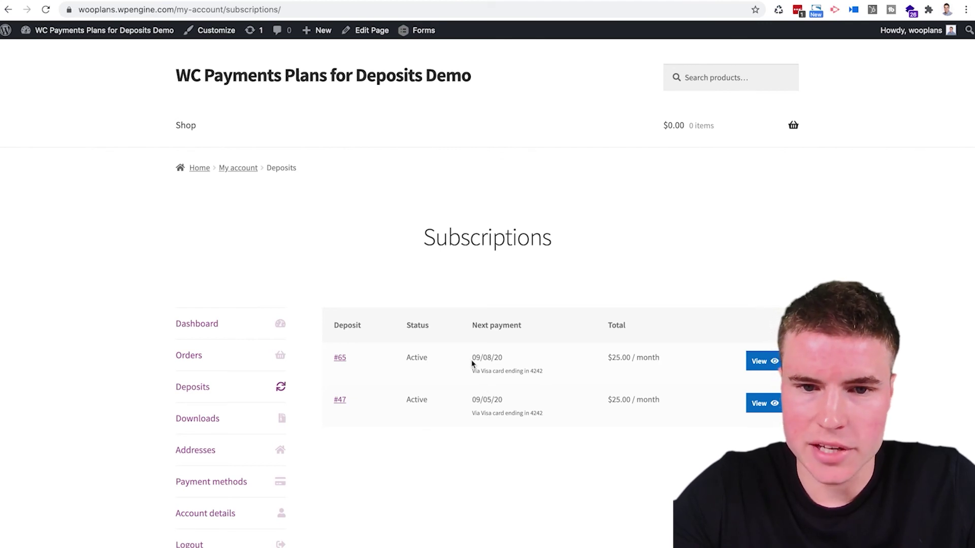
{"action": "left_click_drag", "start_coordinate": [472, 359], "coordinate": [539, 359]}
{"action": "left_click", "coordinate": [542, 361]}
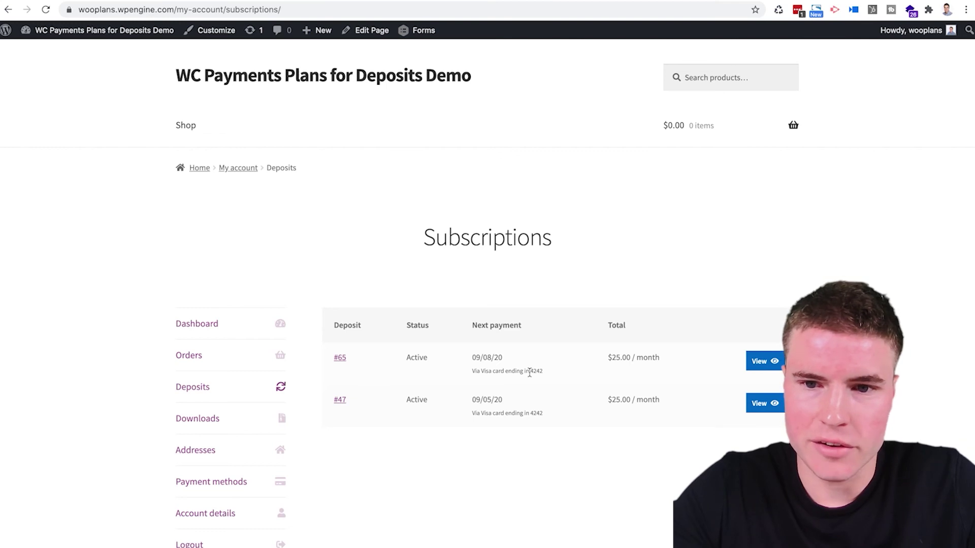
{"action": "left_click", "coordinate": [754, 362]}
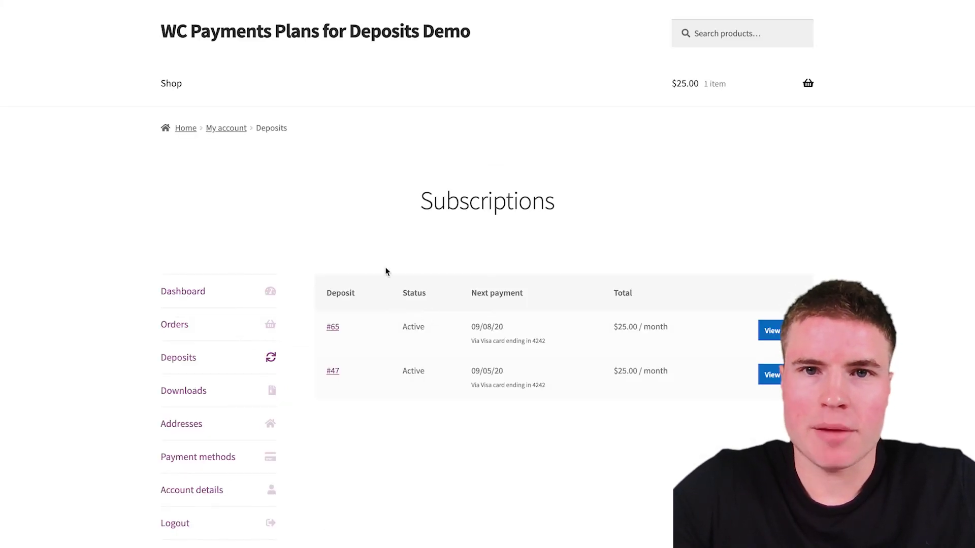
{"action": "left_click", "coordinate": [217, 462]}
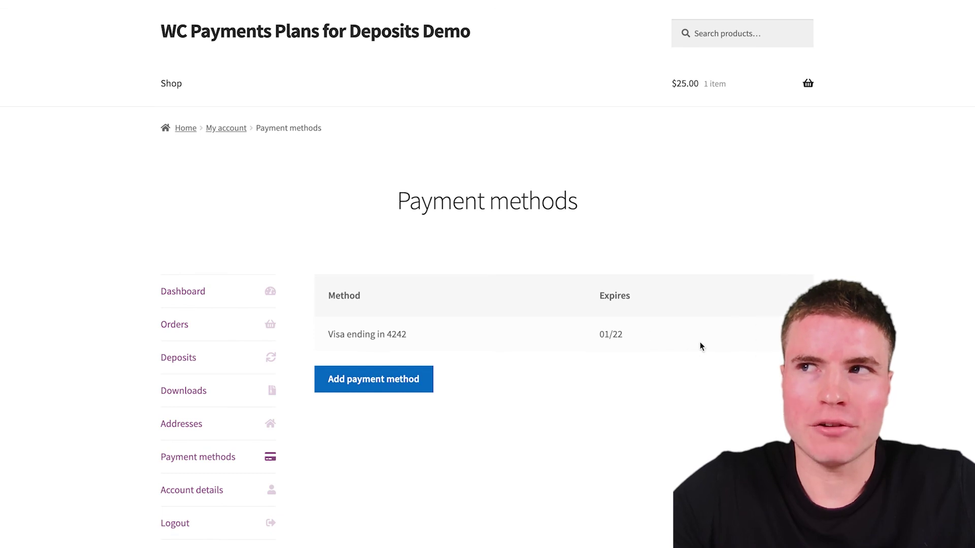
{"action": "left_click", "coordinate": [404, 385]}
{"action": "scroll", "coordinate": [474, 235], "scroll_direction": "down", "scroll_amount": 3}
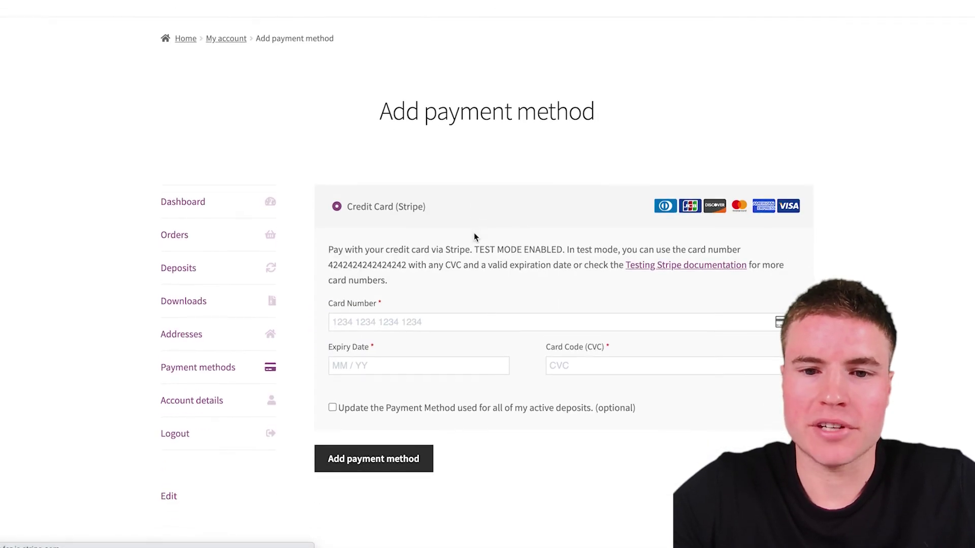
{"action": "scroll", "coordinate": [474, 238], "scroll_direction": "up", "scroll_amount": 1}
{"action": "left_click", "coordinate": [186, 396]}
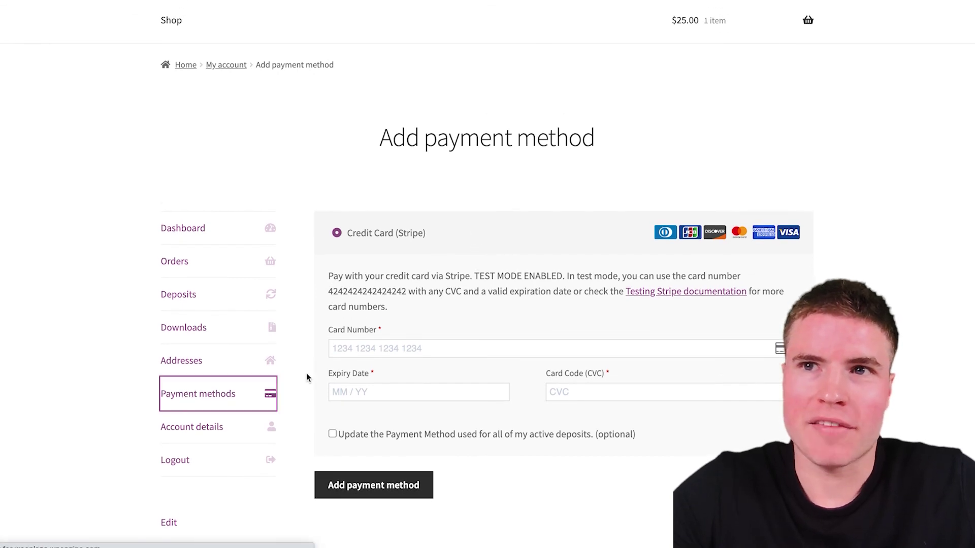